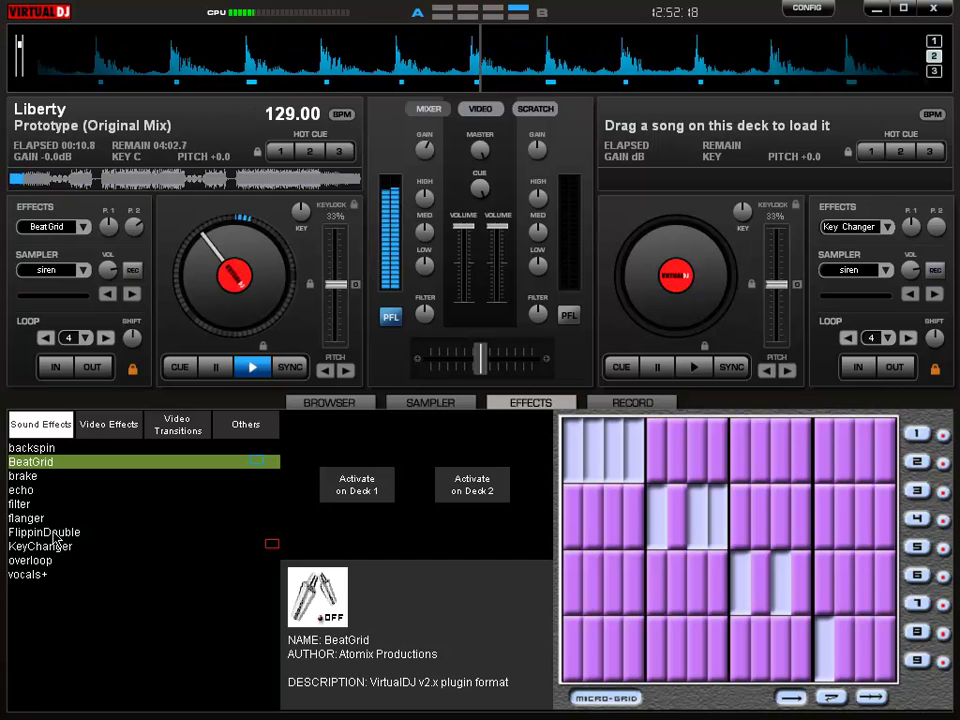
Switch the BeatGrid effect on and off on deck 1, and follow it with a brief burst of flanger.
click(359, 494)
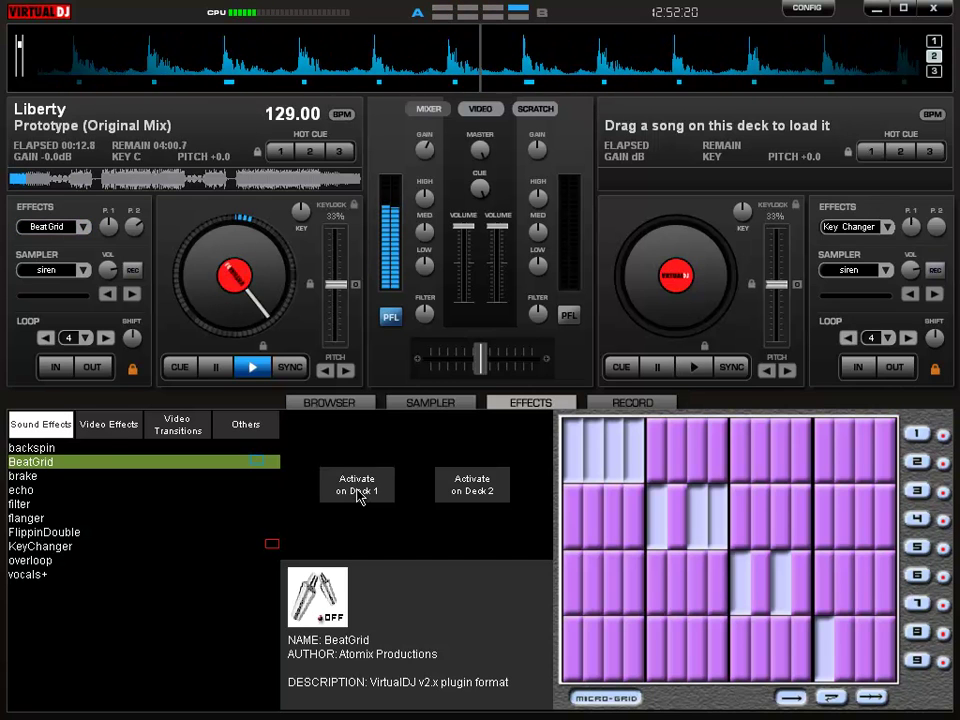
click(359, 494)
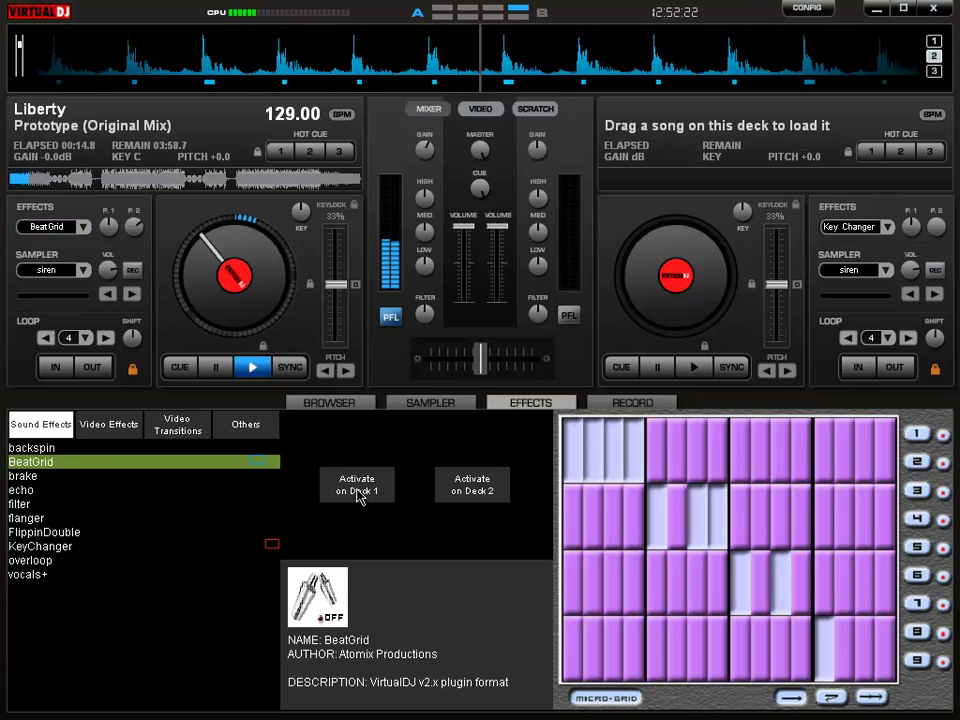
click(26, 519)
click(369, 492)
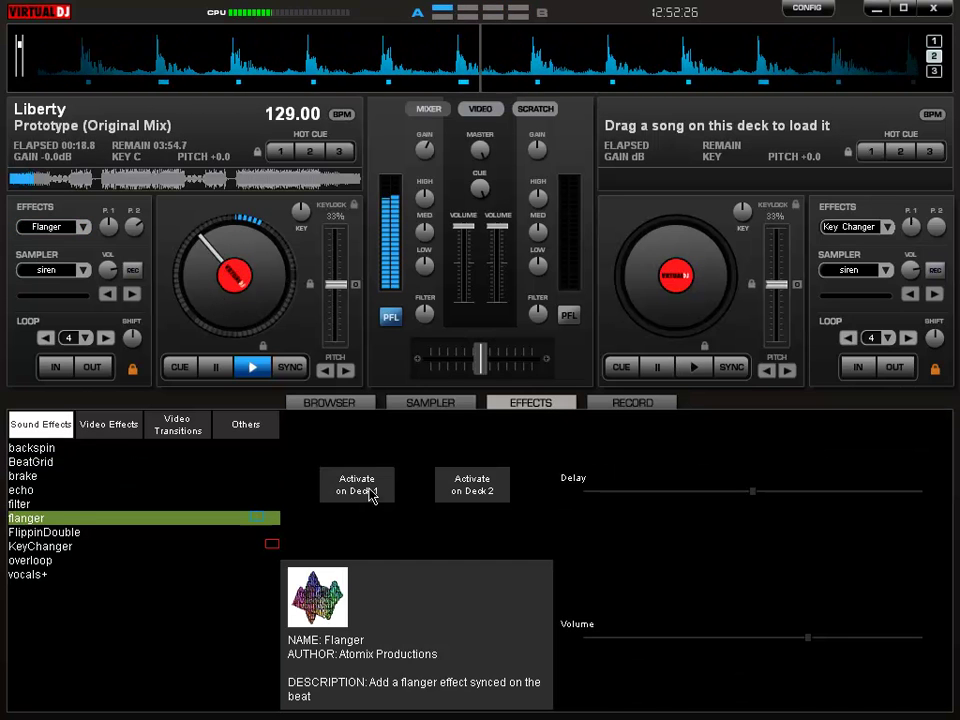
Apply a short BeatGrid burst to deck 1 and turn on the flanger effect for the same deck.
click(150, 461)
click(352, 488)
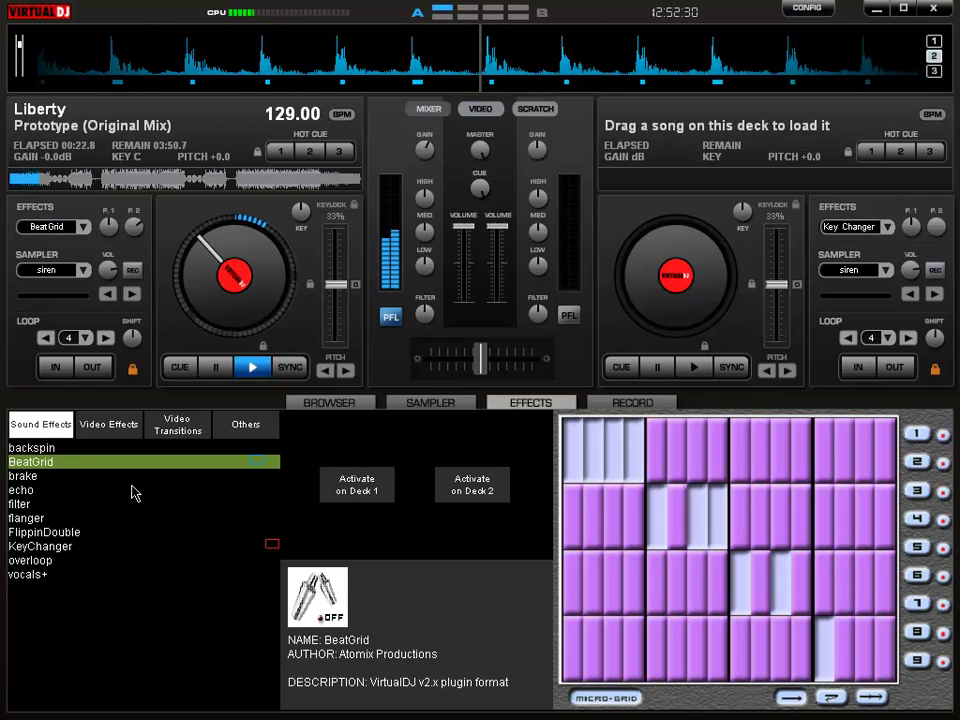
click(30, 518)
click(378, 490)
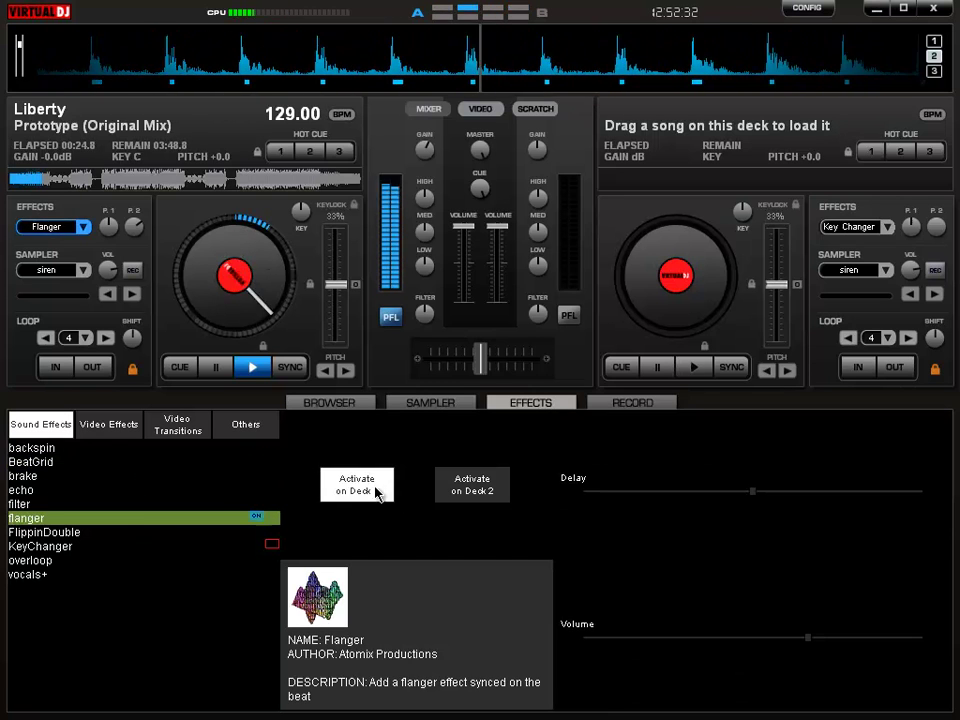
Trigger FlippinDouble and BeatGrid briefly on deck 1 while the flanger stays on.
click(150, 532)
click(380, 488)
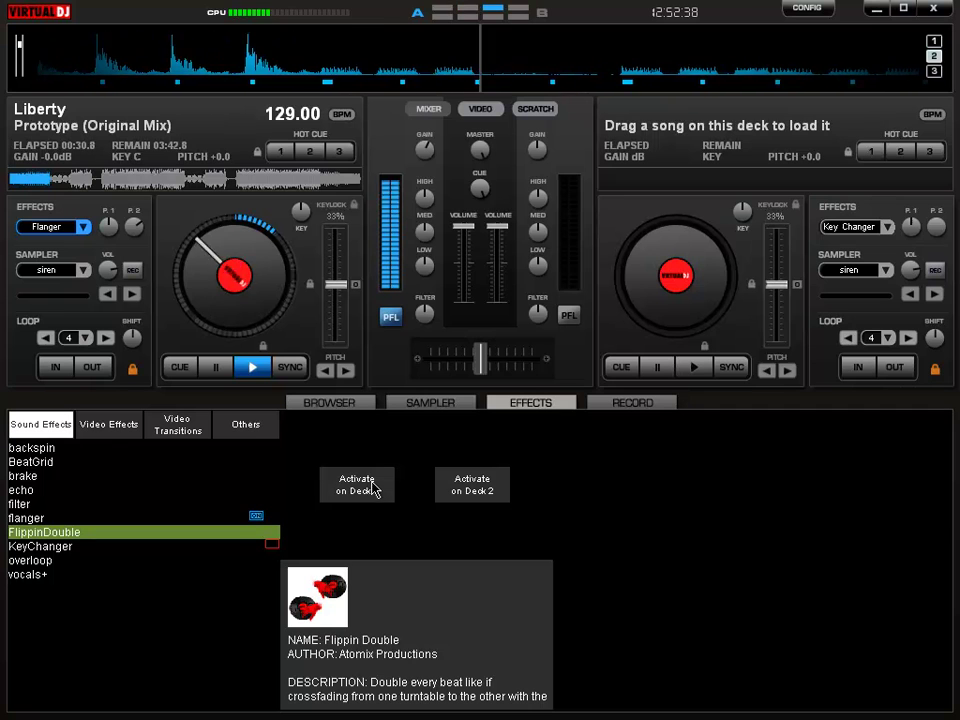
click(26, 463)
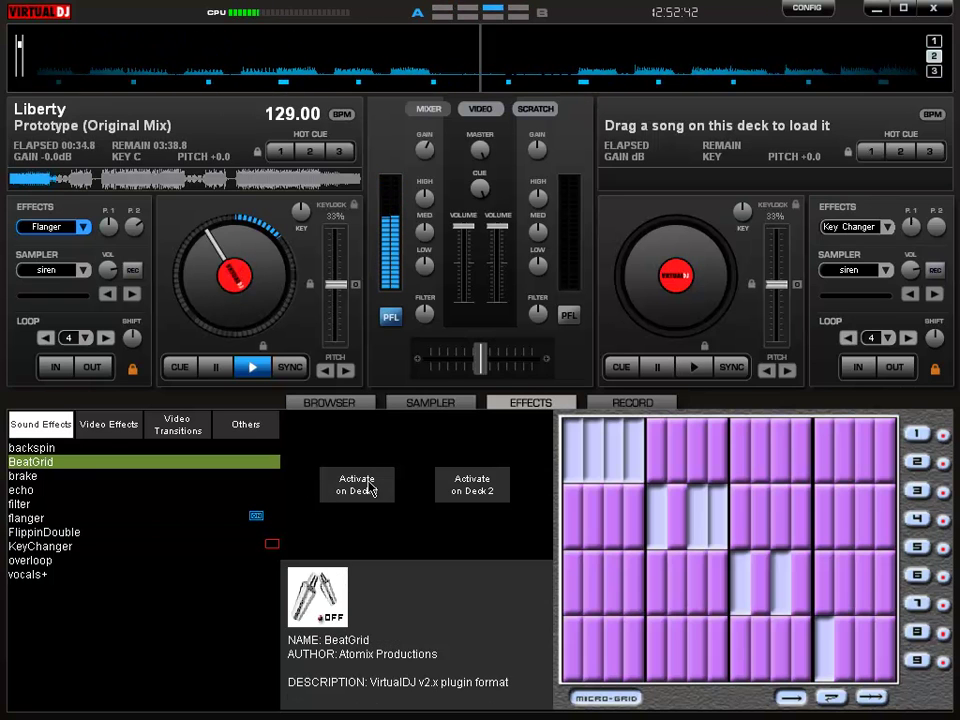
click(370, 488)
Change deck 1 from the flanger to BeatGrid, switching BeatGrid on and off over the playing track.
click(270, 517)
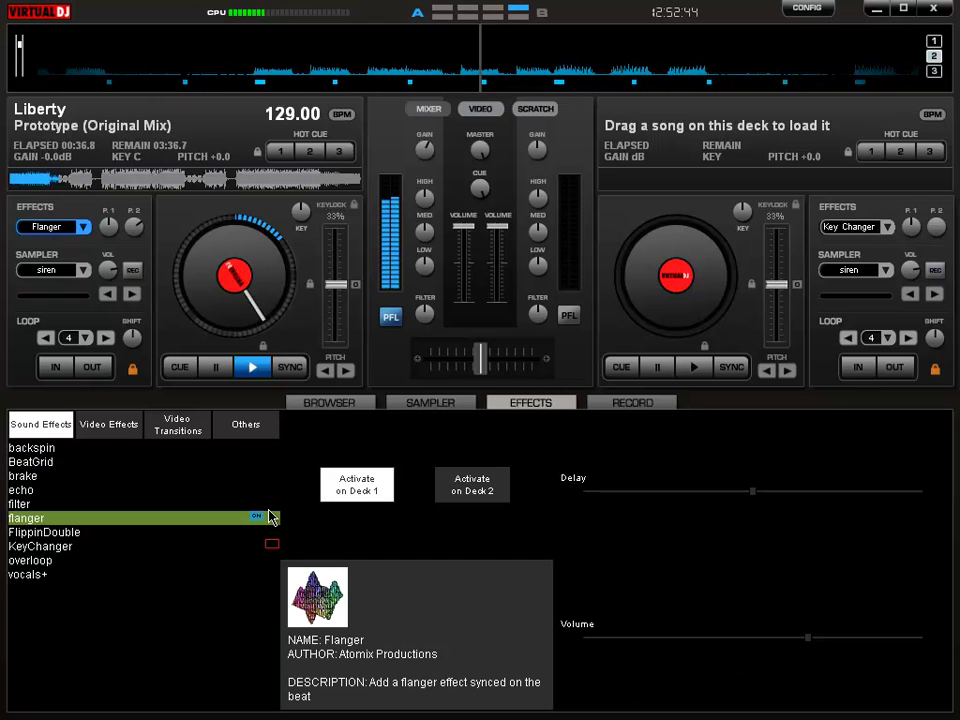
click(30, 461)
click(368, 492)
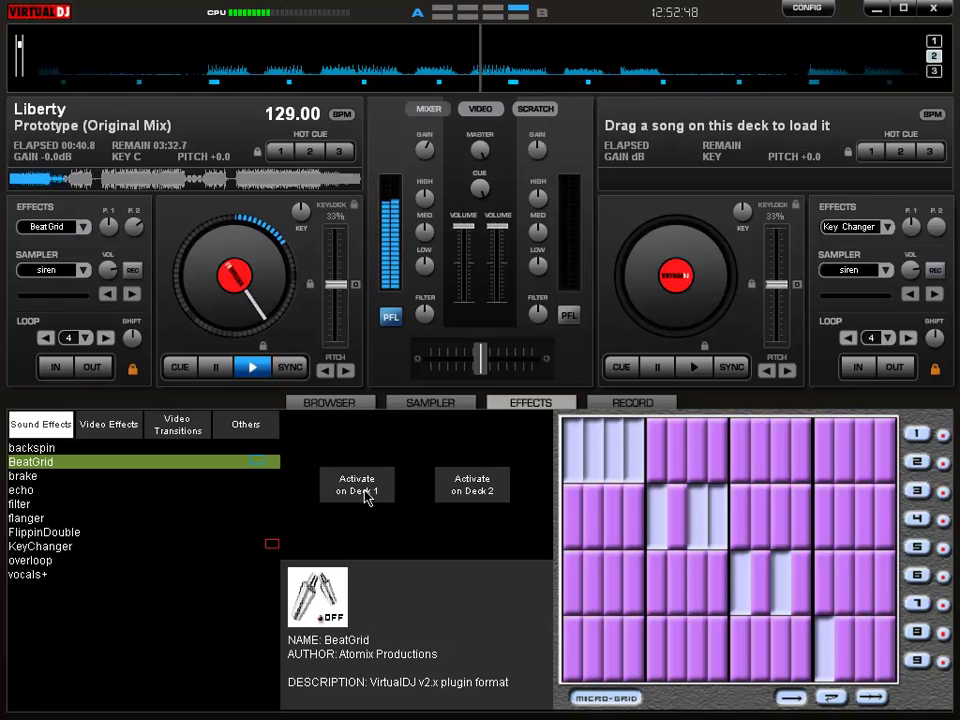
click(367, 492)
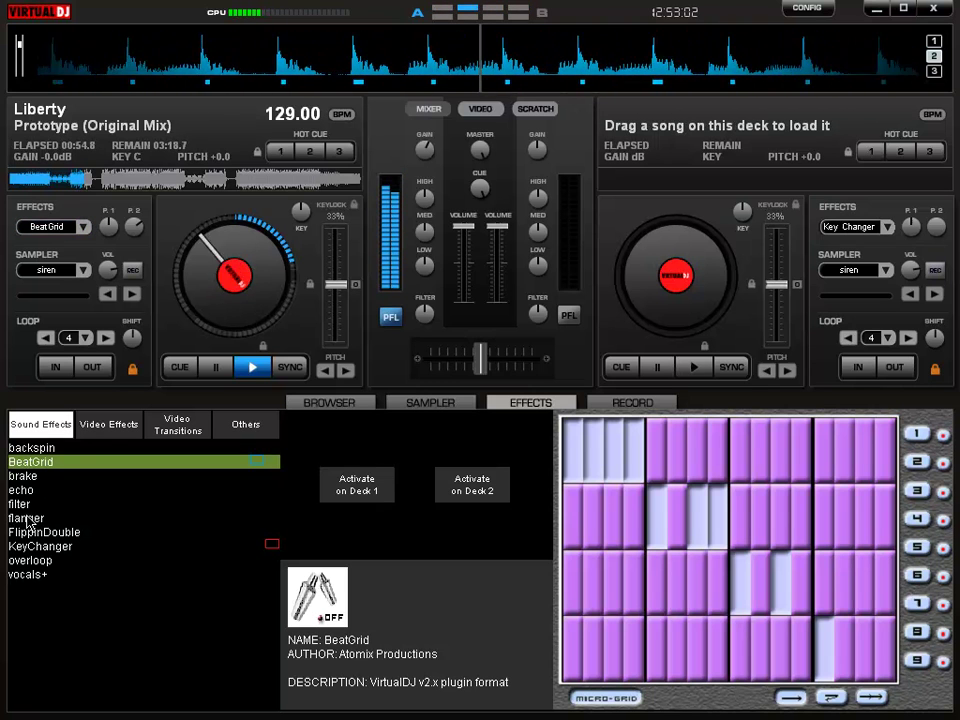
Apply the filter effect briefly to deck 1, followed by short bursts of BeatGrid.
click(15, 504)
click(350, 490)
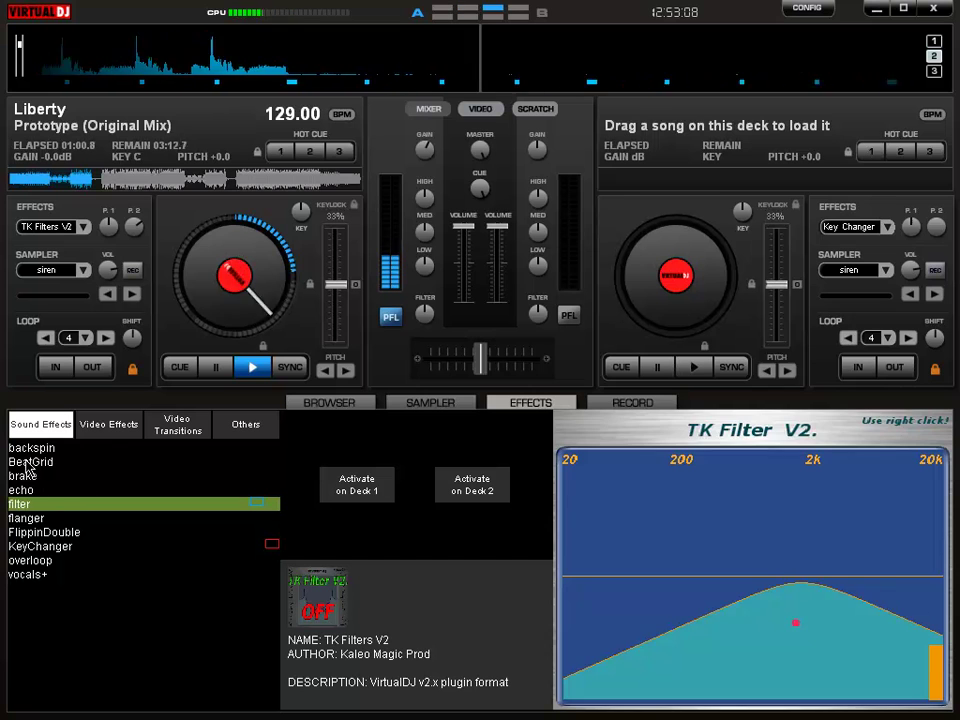
click(40, 461)
click(370, 488)
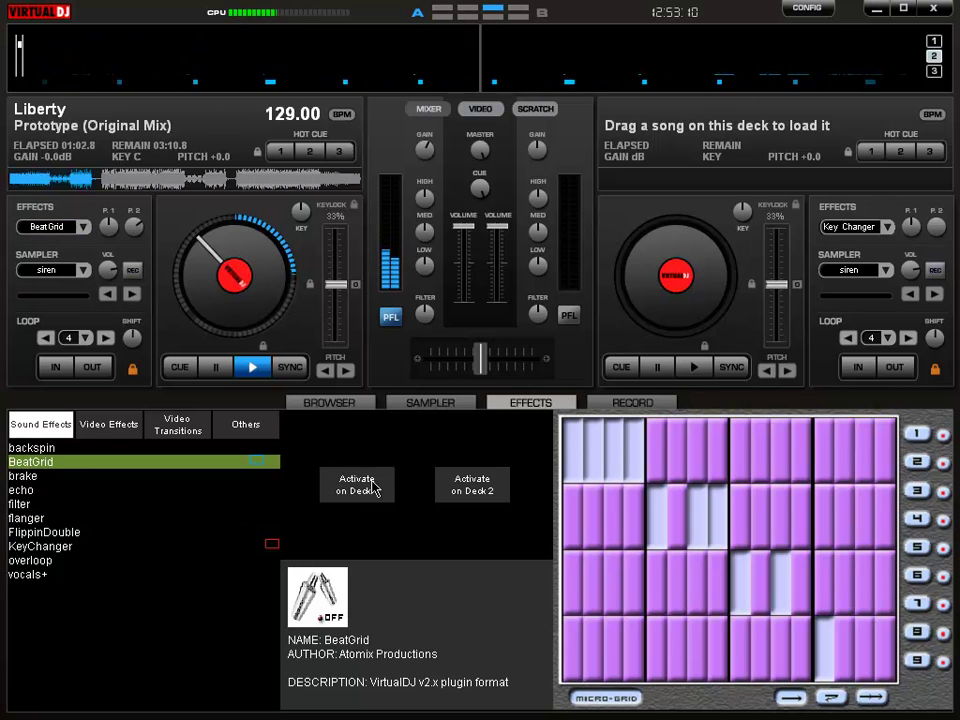
click(373, 487)
Trigger the brake effect twice in a row on deck 1.
click(20, 476)
click(363, 480)
click(363, 480)
Activate BeatGrid on deck 1 and toggle it on and off several times in quick succession, leaving it off.
click(38, 465)
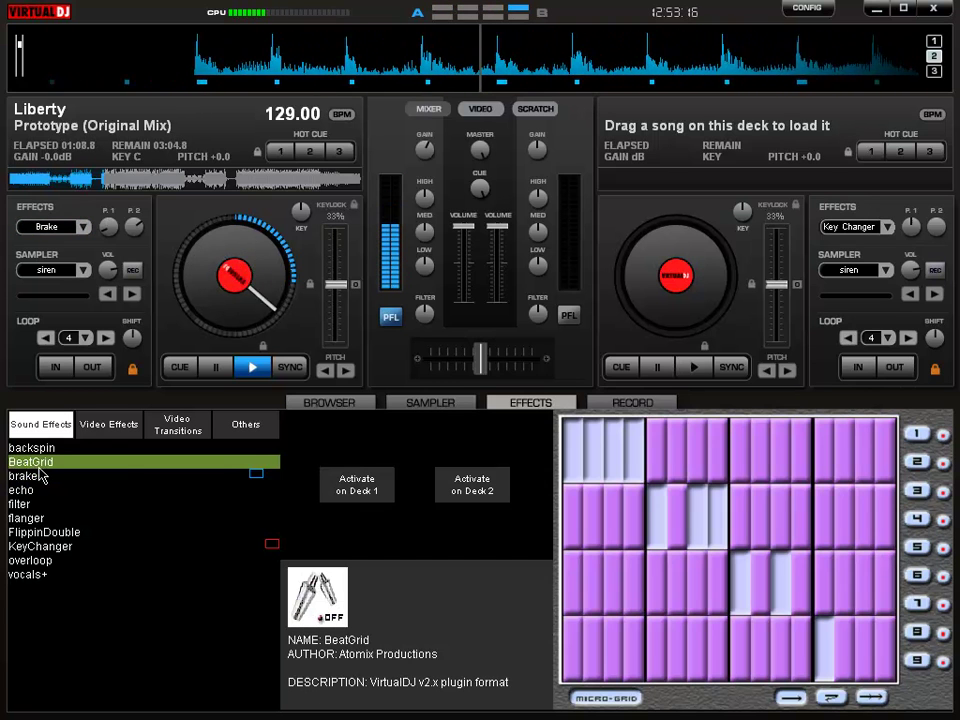
click(352, 480)
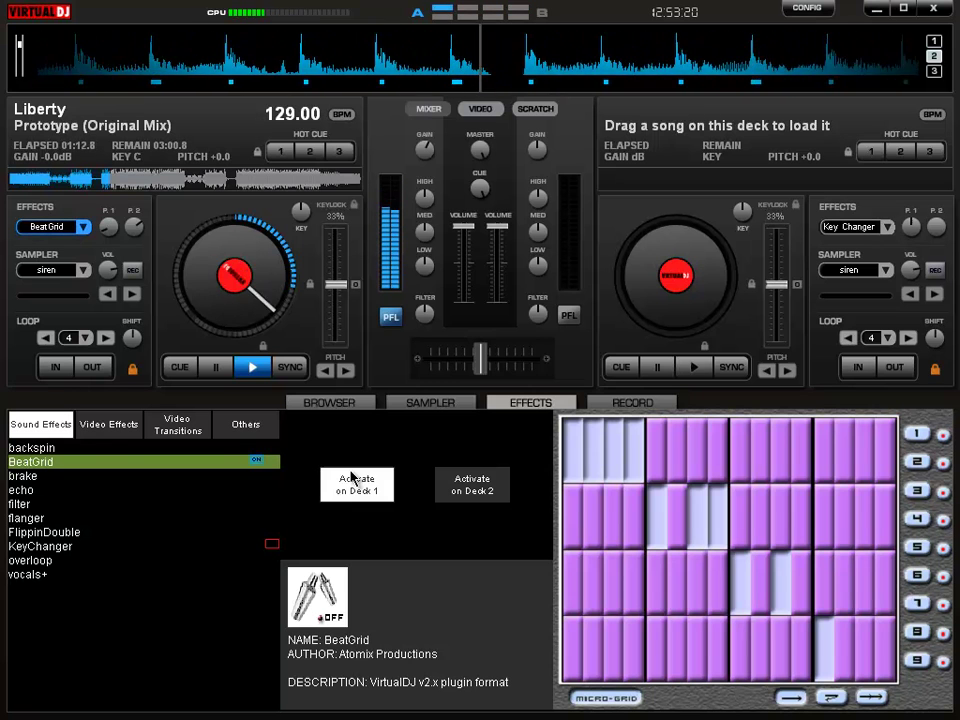
click(352, 479)
click(352, 479)
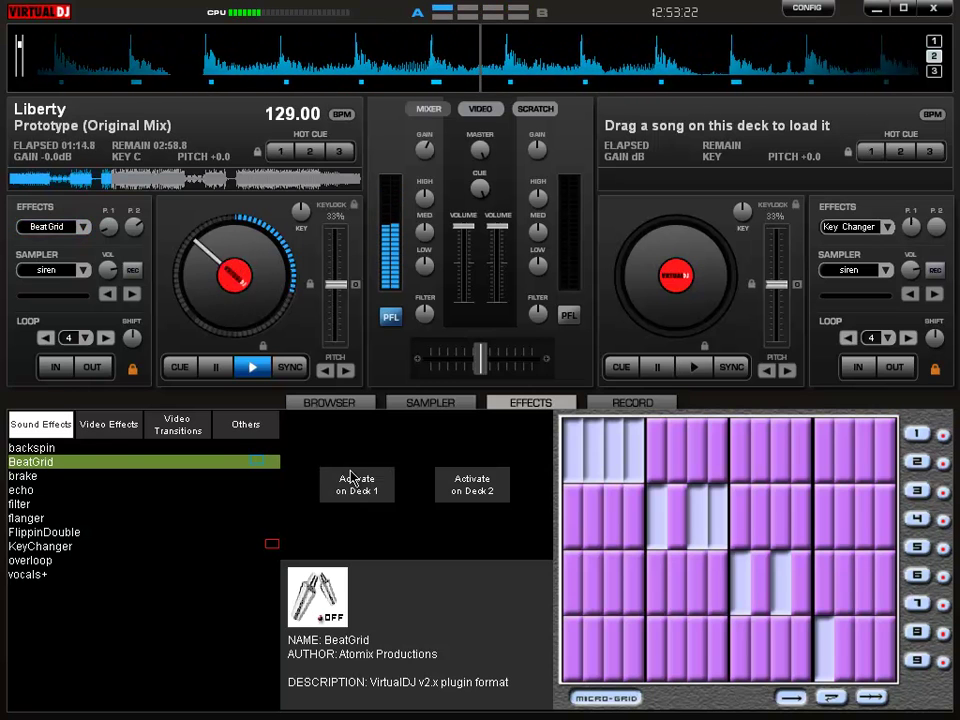
click(352, 479)
click(352, 479)
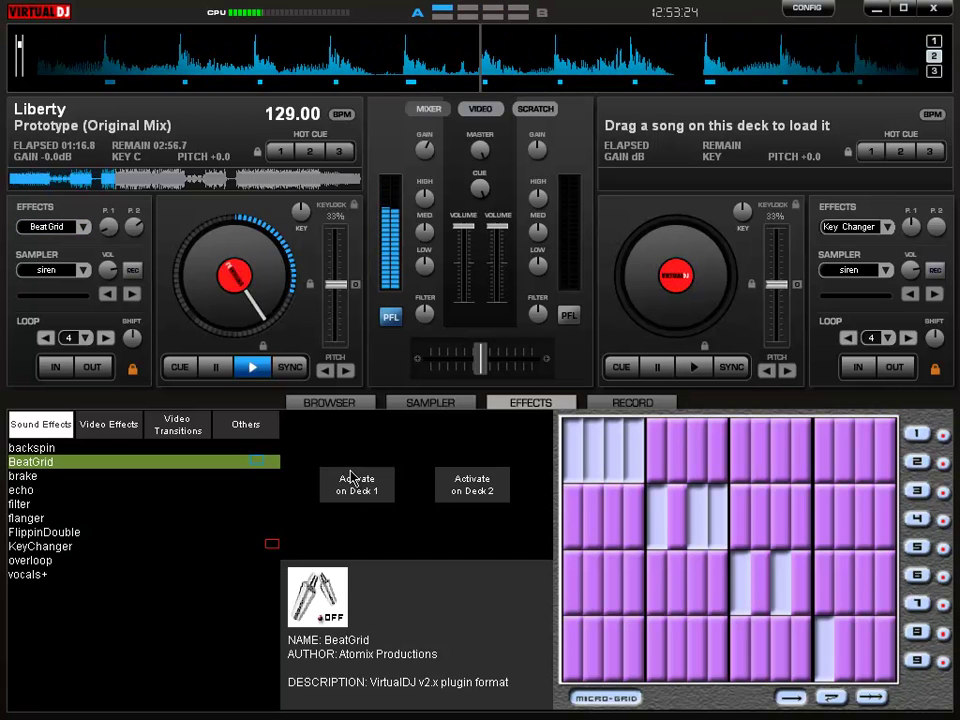
click(362, 487)
click(357, 485)
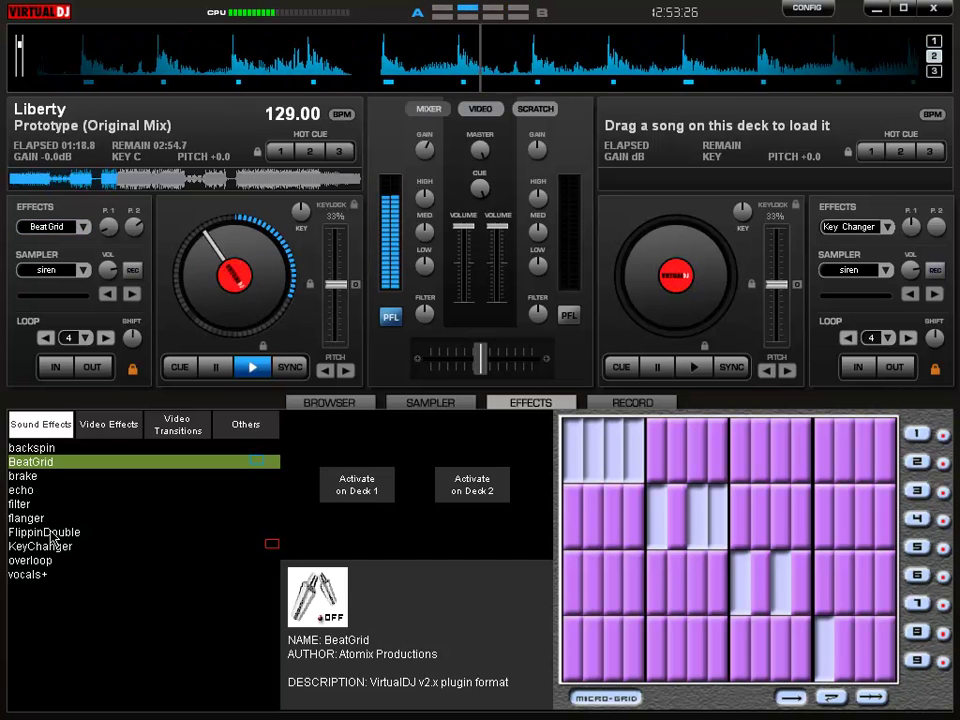
Turn on FlippinDouble for deck 1, and replace it with BeatGrid, toggling that until it is off.
click(44, 532)
click(330, 490)
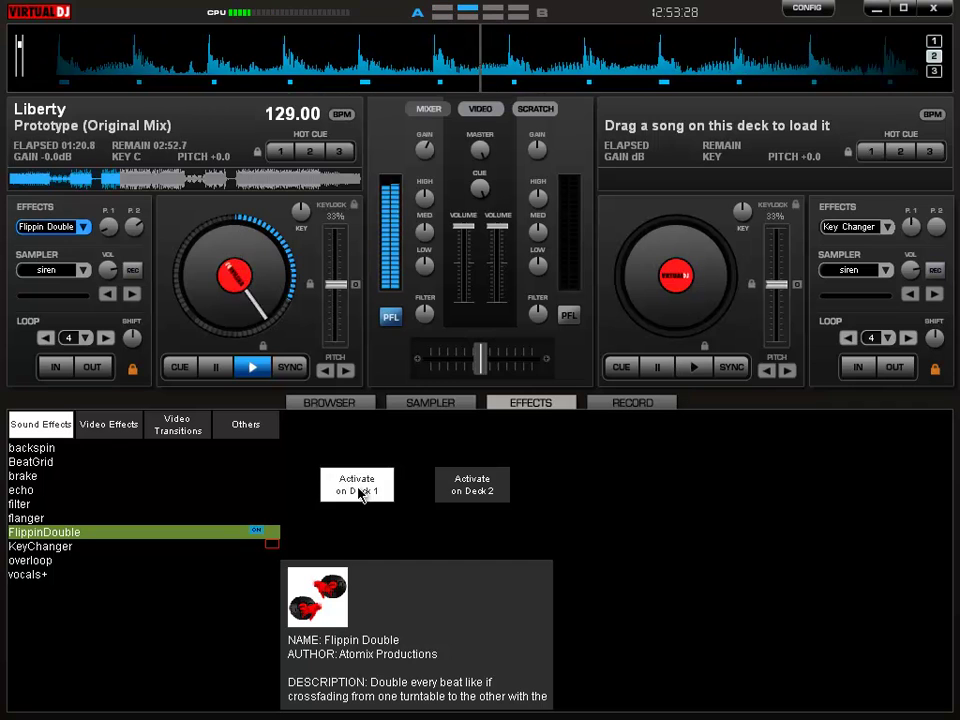
click(50, 463)
click(375, 499)
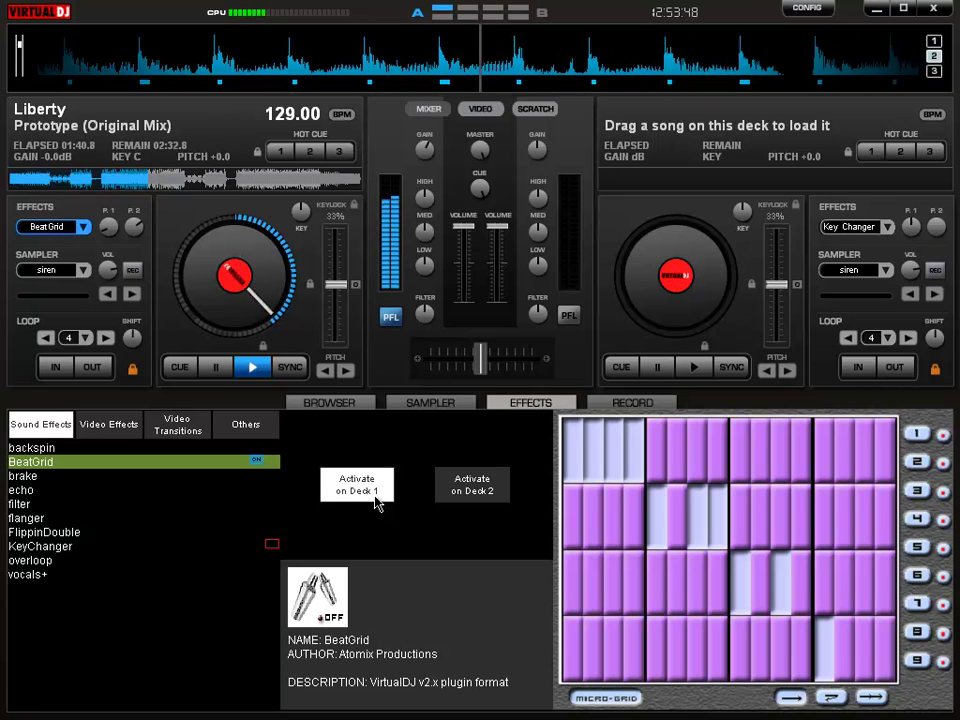
click(376, 496)
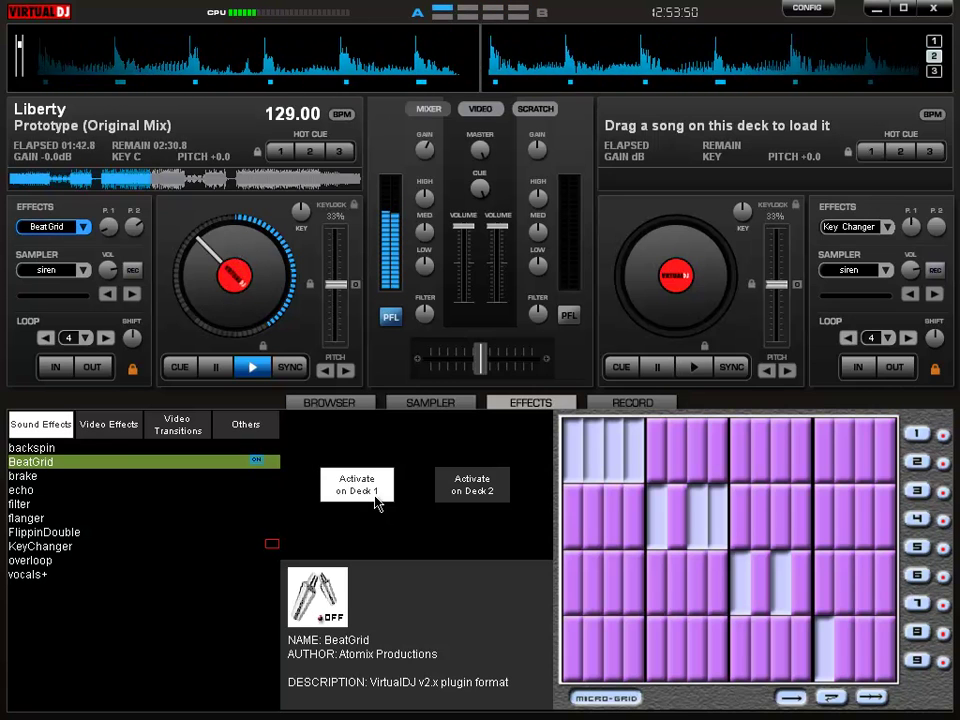
click(376, 496)
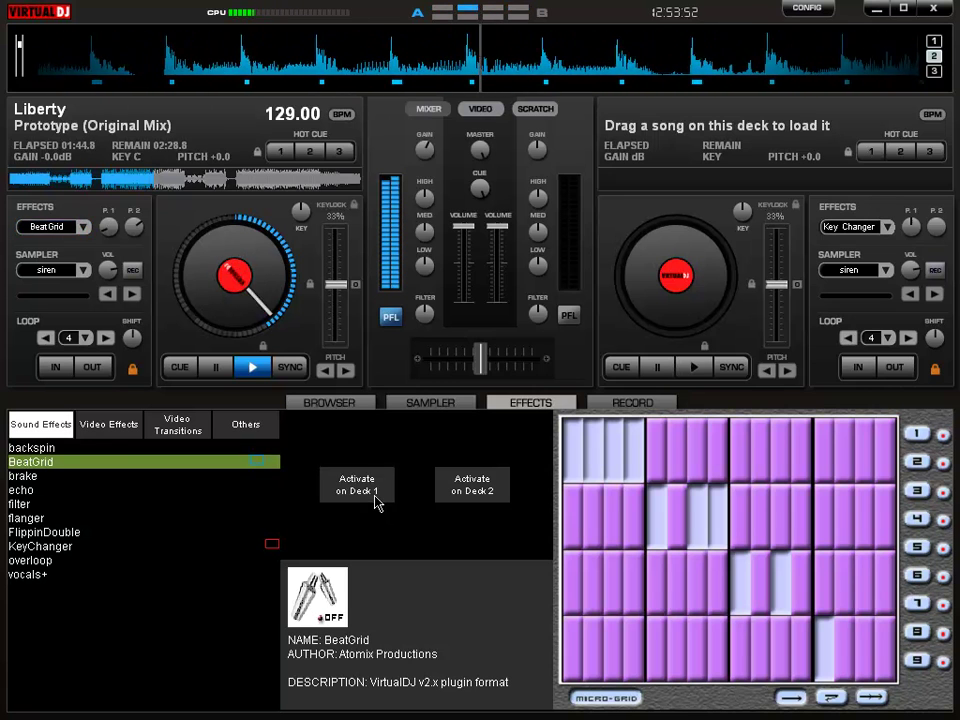
Trigger the backspin effect on deck 1, and follow it with two rounds of BeatGrid switched on and off.
click(31, 448)
click(370, 495)
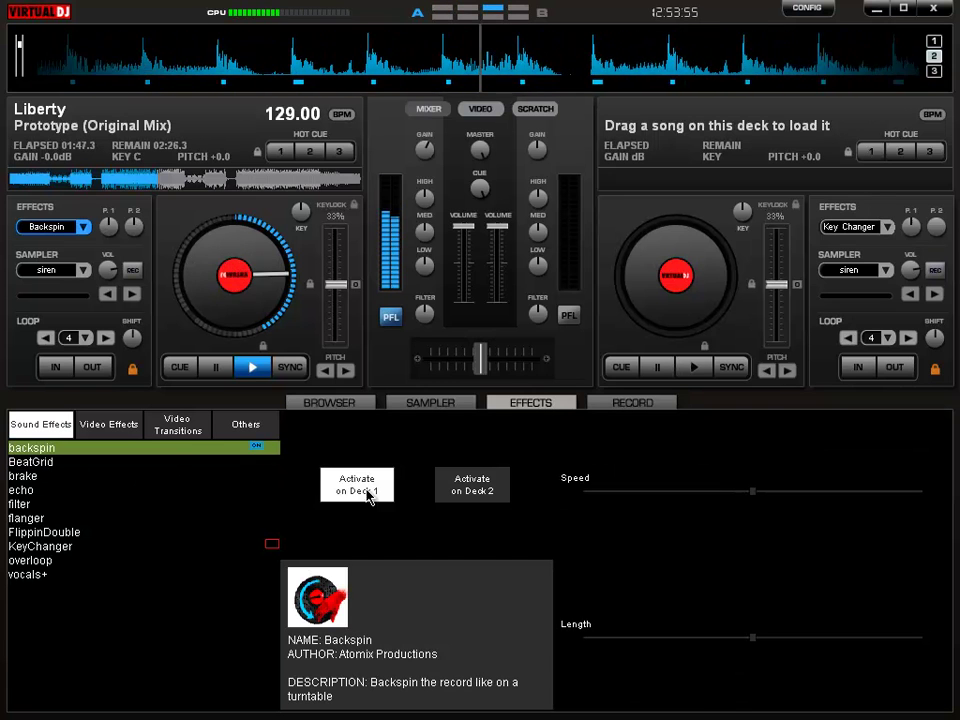
click(40, 462)
click(345, 494)
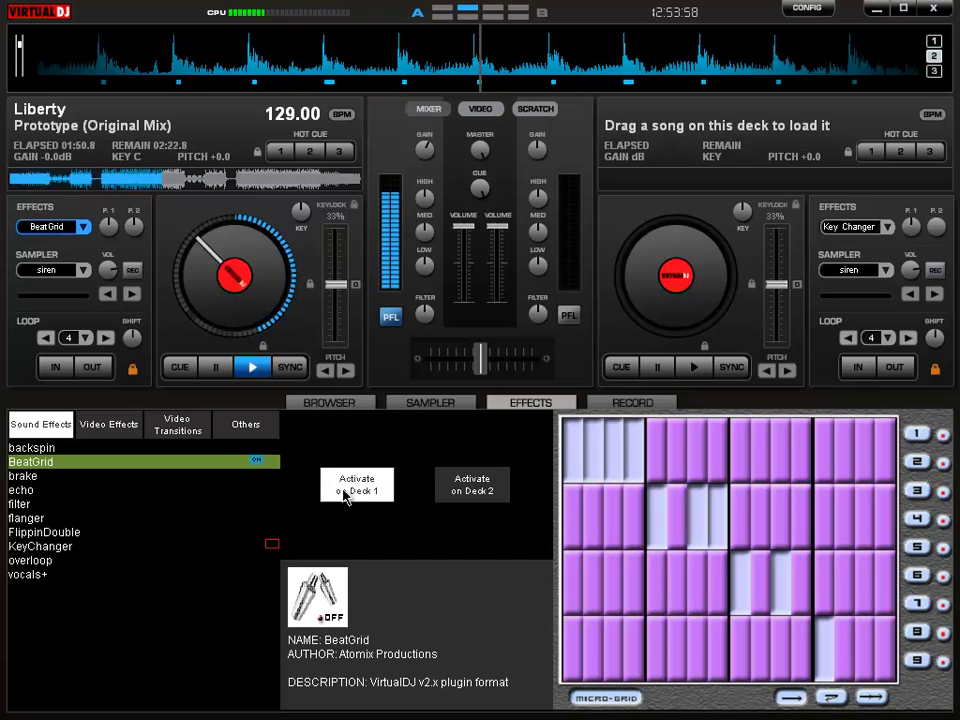
click(345, 494)
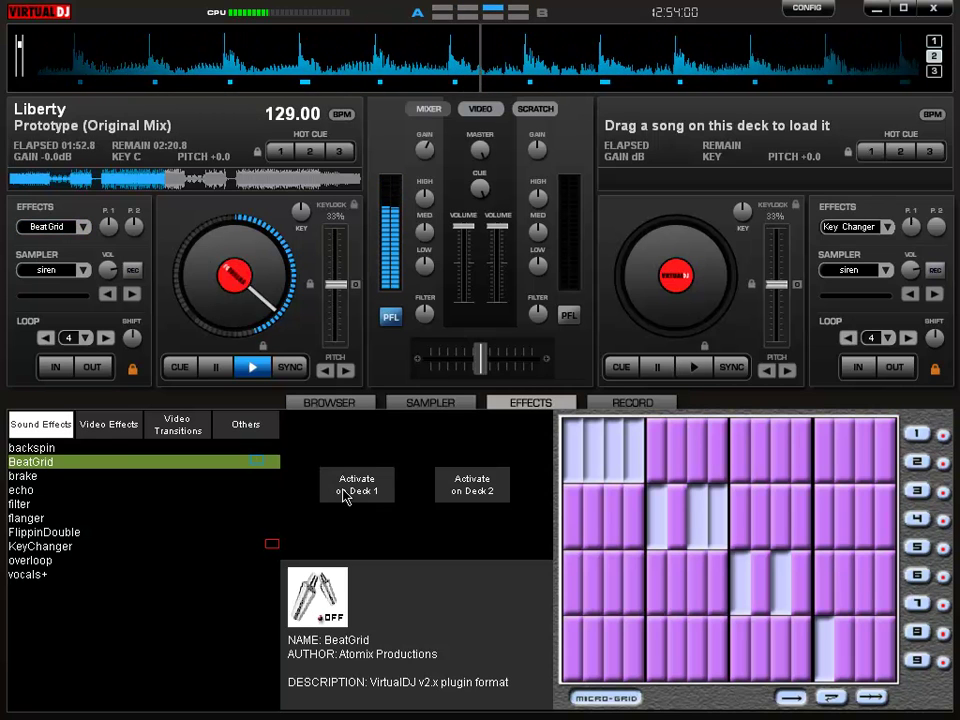
click(354, 487)
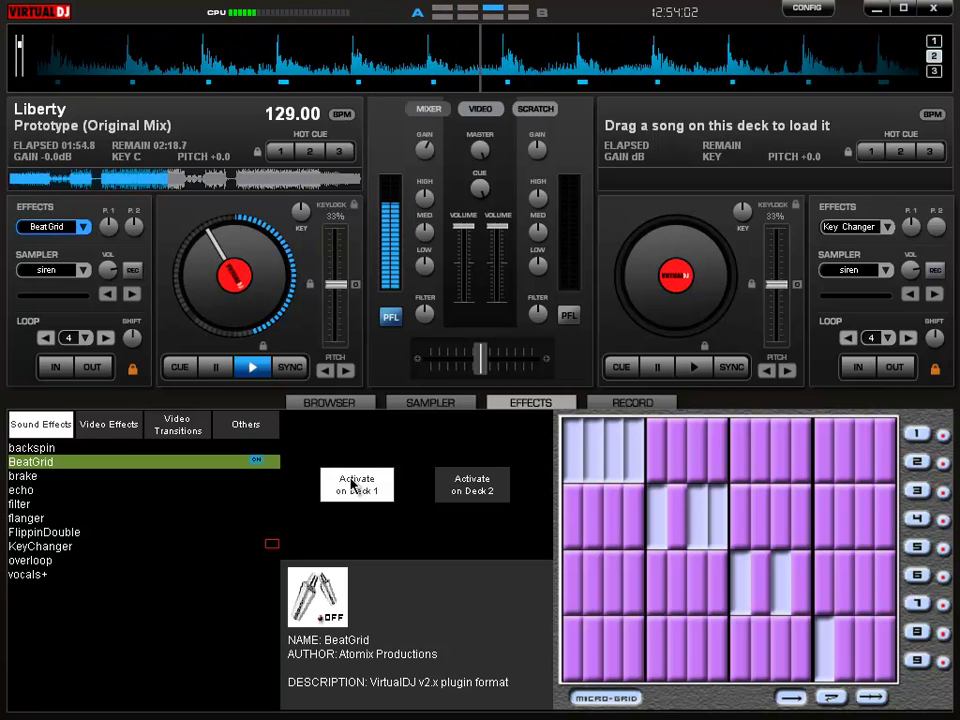
click(352, 487)
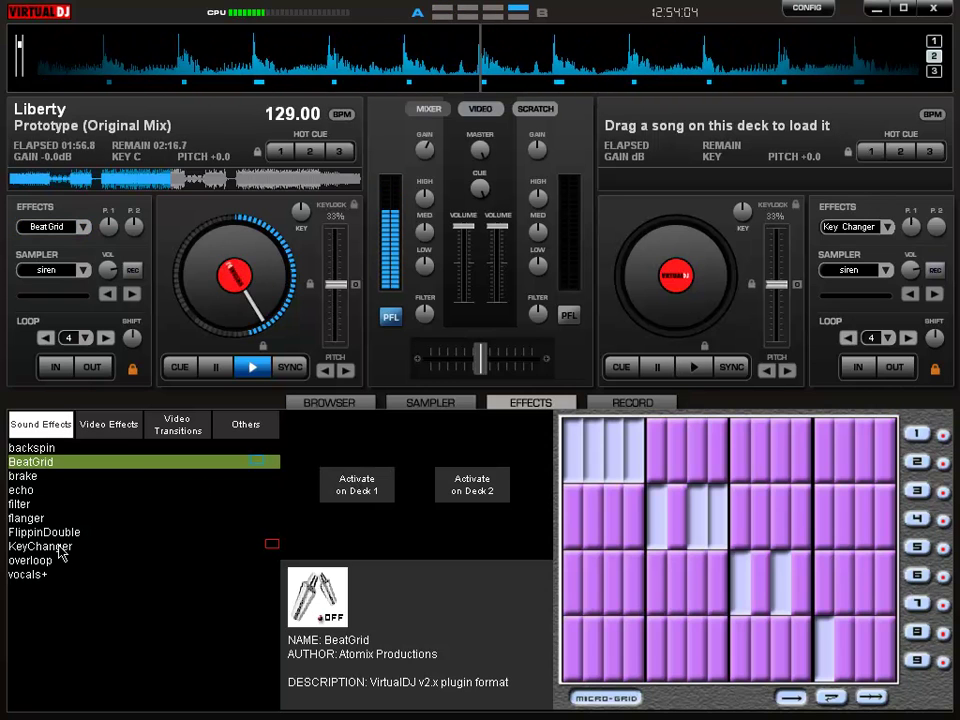
Apply FlippinDouble briefly to deck 1, followed by BeatGrid switched on and off once.
click(34, 531)
click(366, 500)
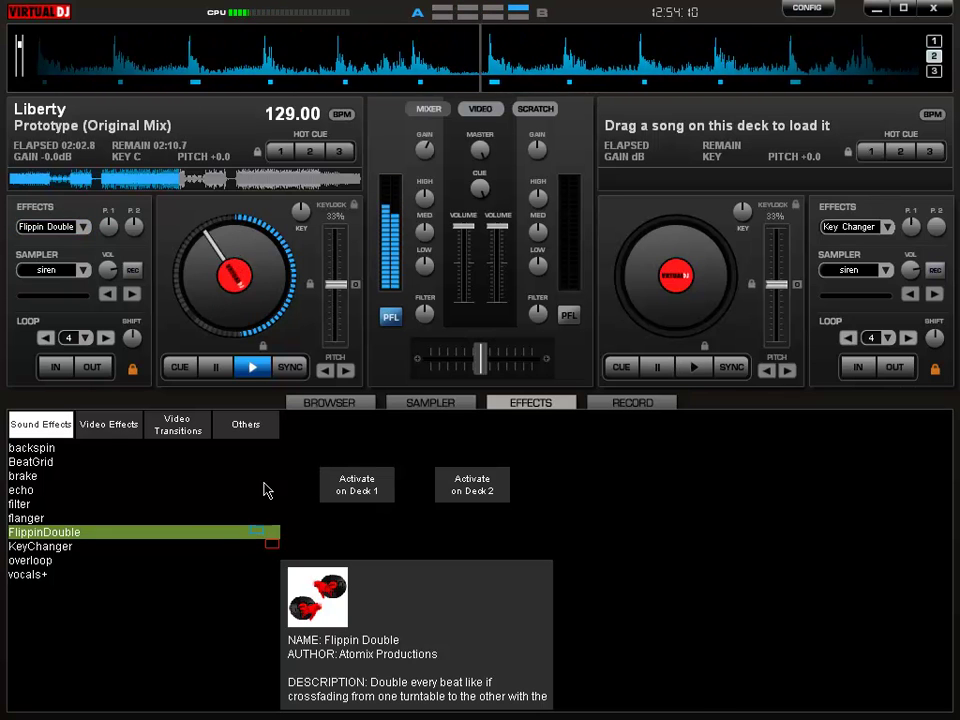
click(45, 462)
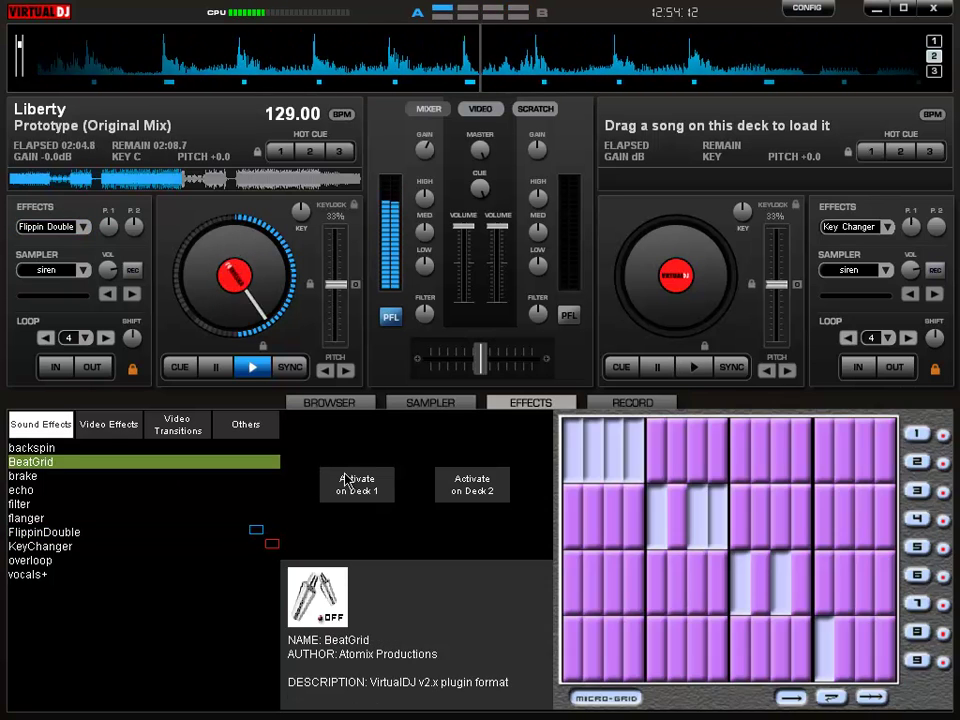
click(352, 480)
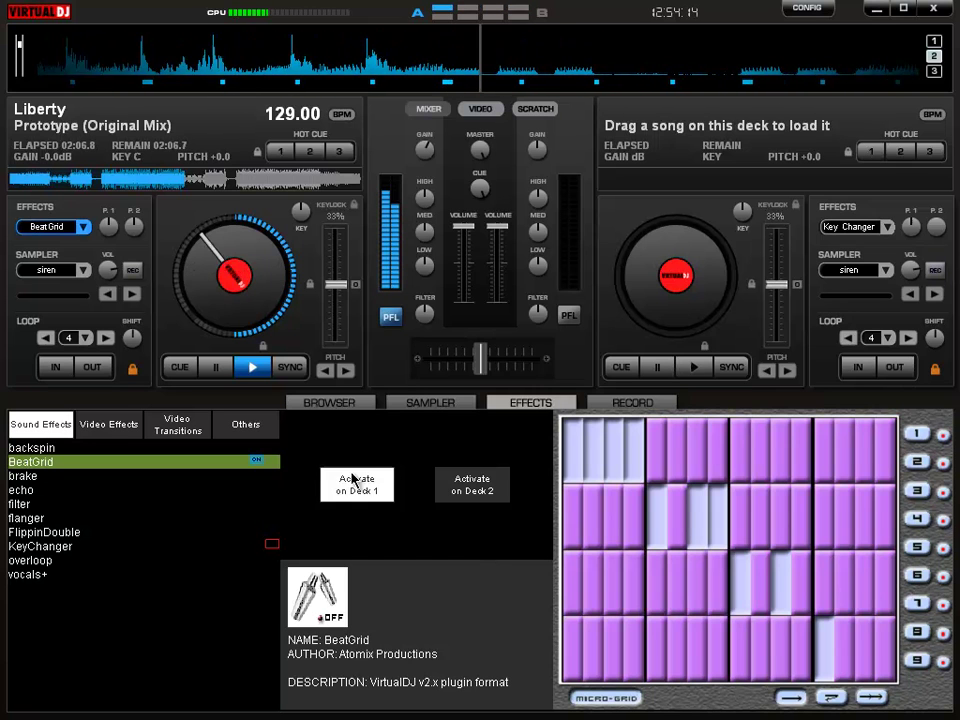
click(352, 480)
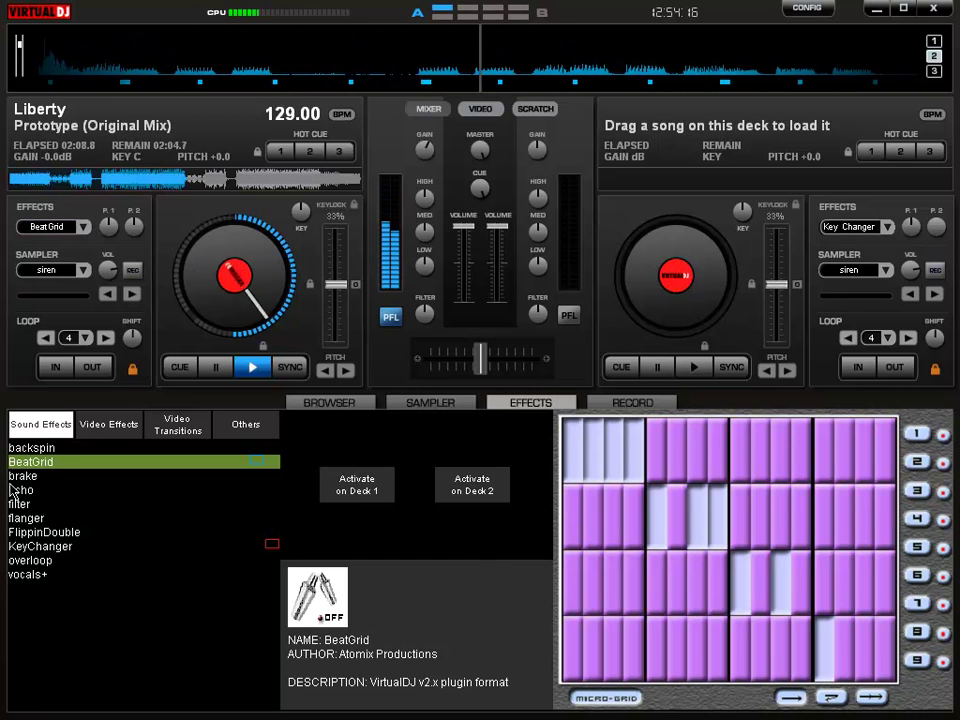
Turn on the filter effect for deck 1 and trigger the brake effect while the filter is running.
click(18, 504)
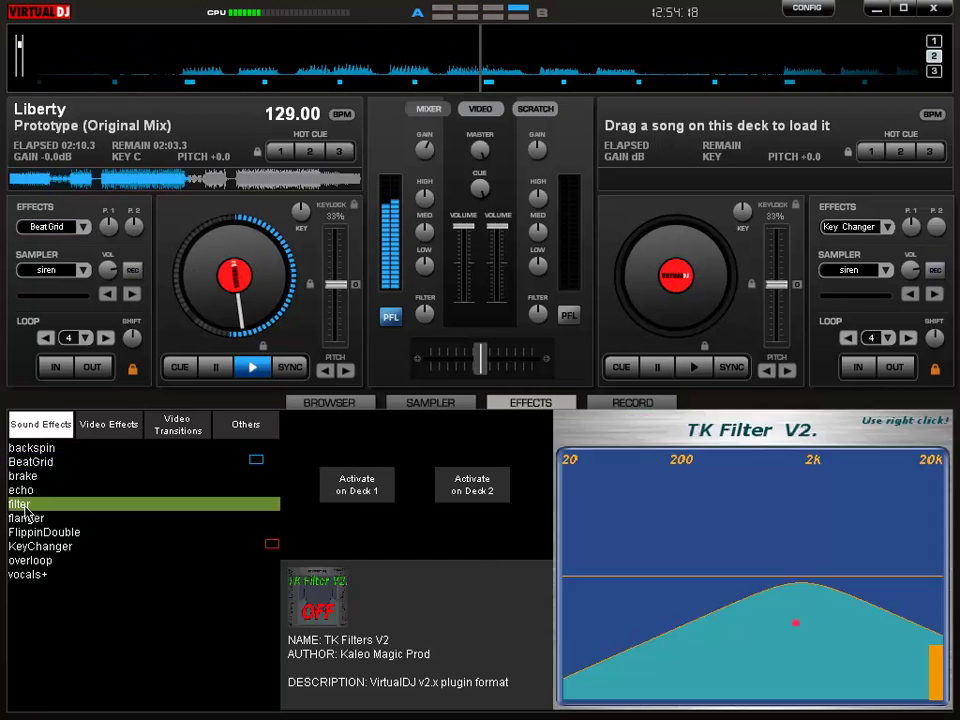
click(357, 481)
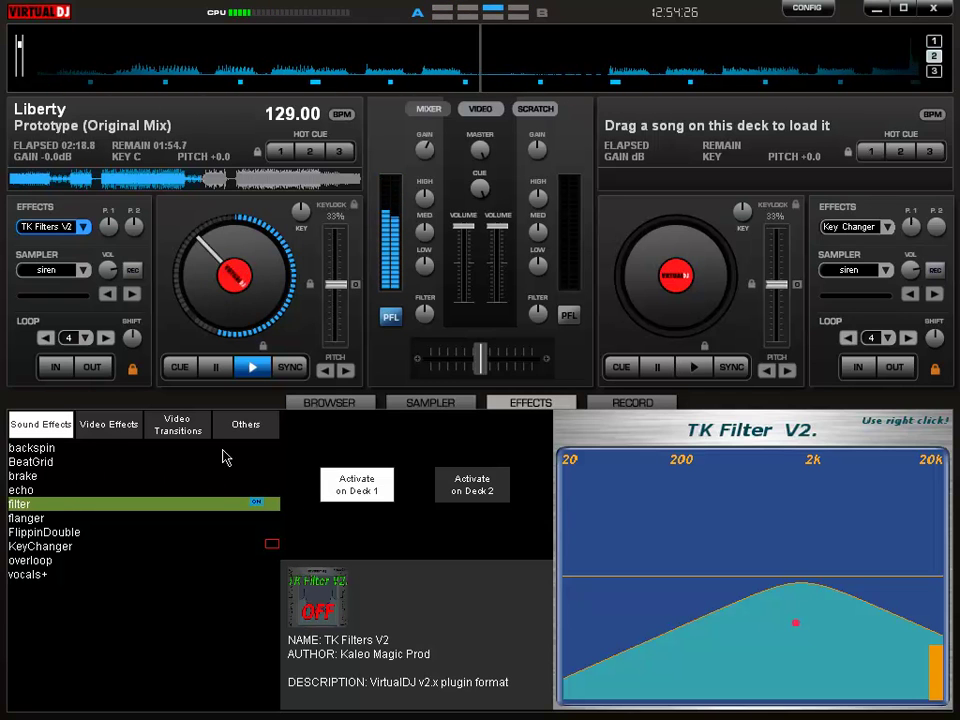
click(155, 476)
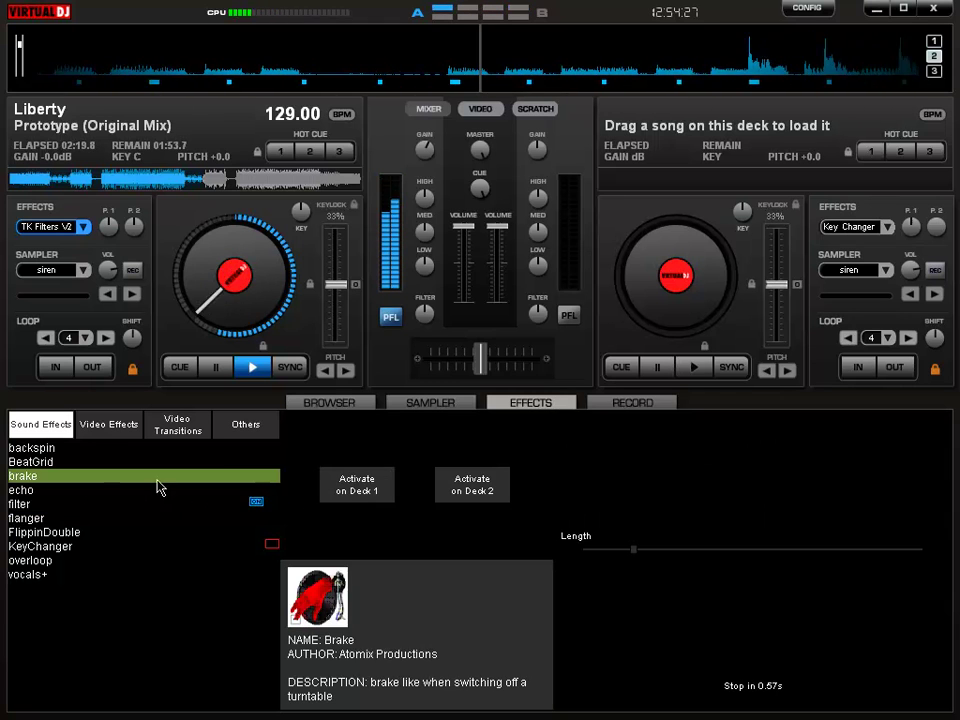
click(357, 487)
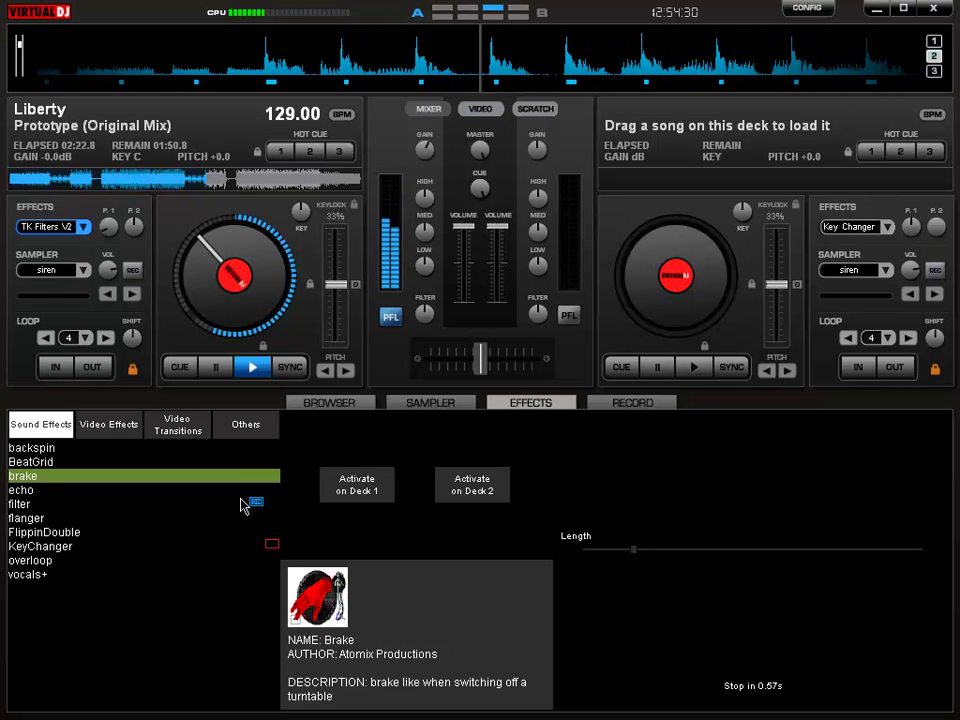
Switch off the filter effect on deck 1.
click(255, 503)
click(338, 489)
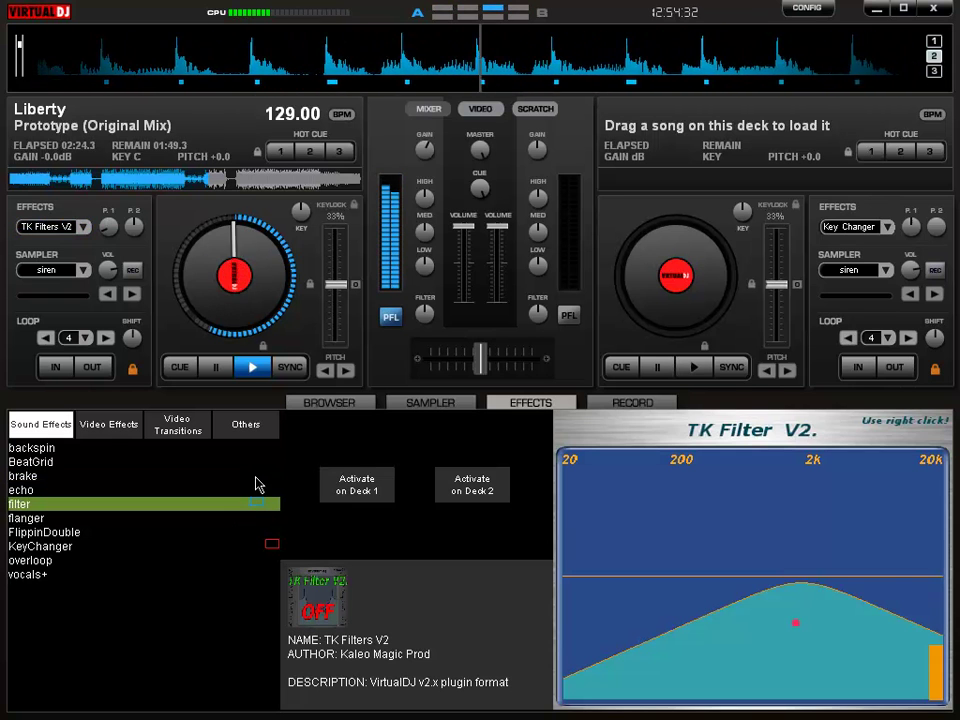
Switch BeatGrid on and off for deck 1, and turn on the flanger effect on the same deck.
click(47, 462)
click(370, 491)
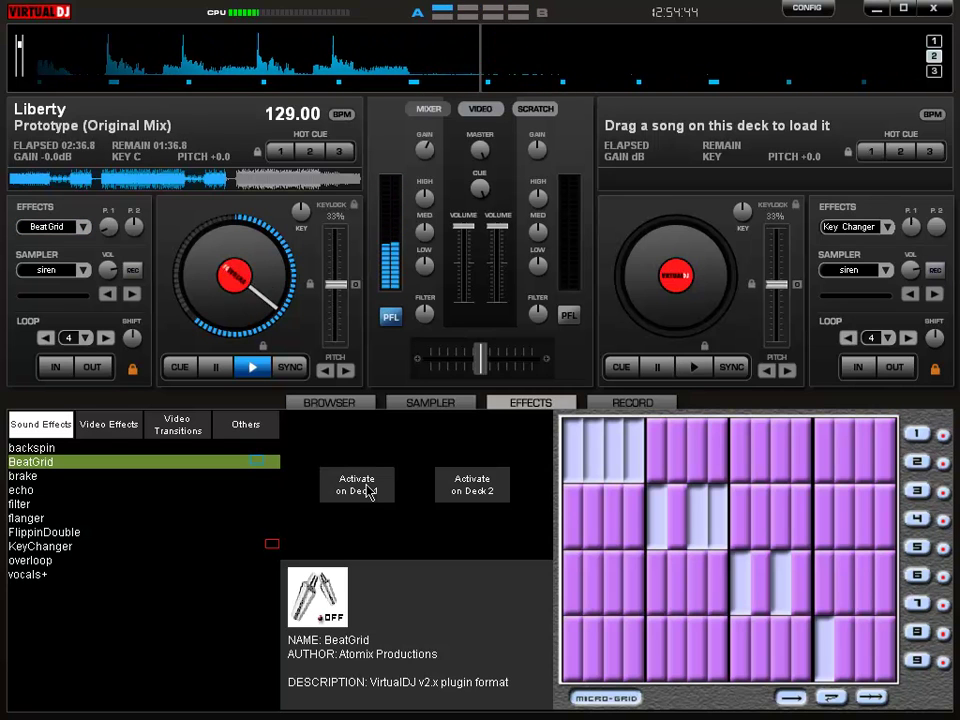
click(30, 518)
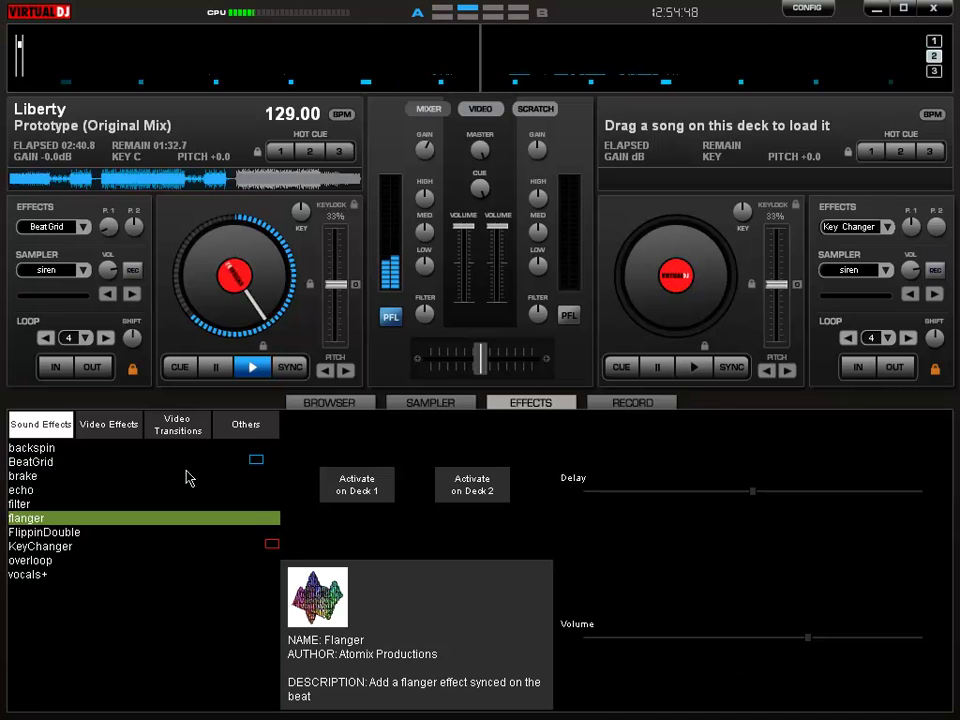
click(368, 492)
Trigger the brake effect on deck 1 over the running flanger, followed by short bursts of BeatGrid.
click(26, 476)
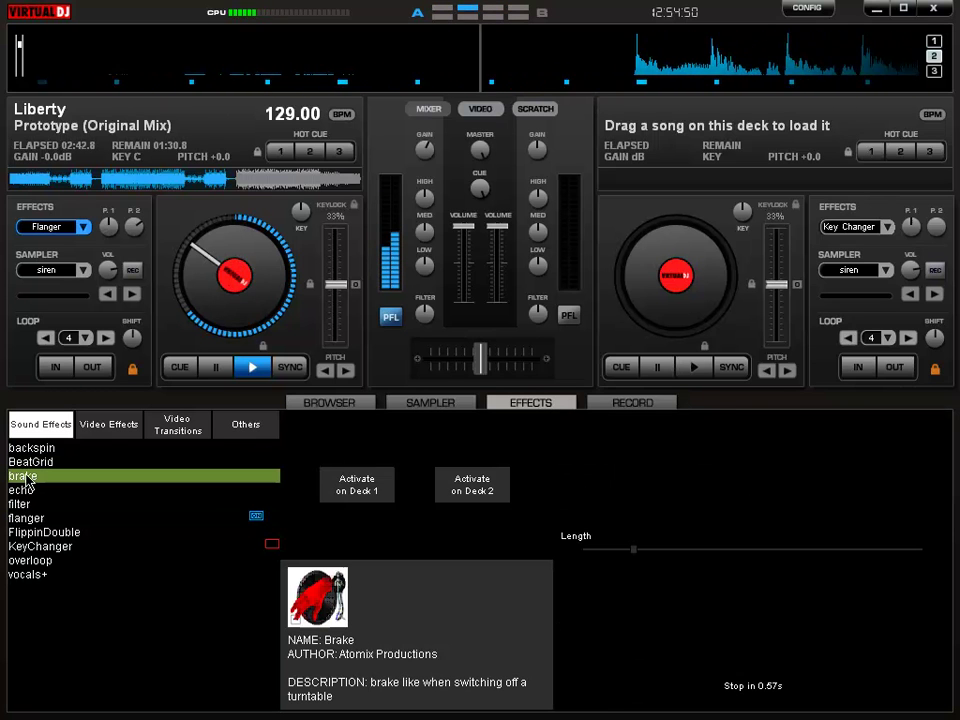
click(330, 489)
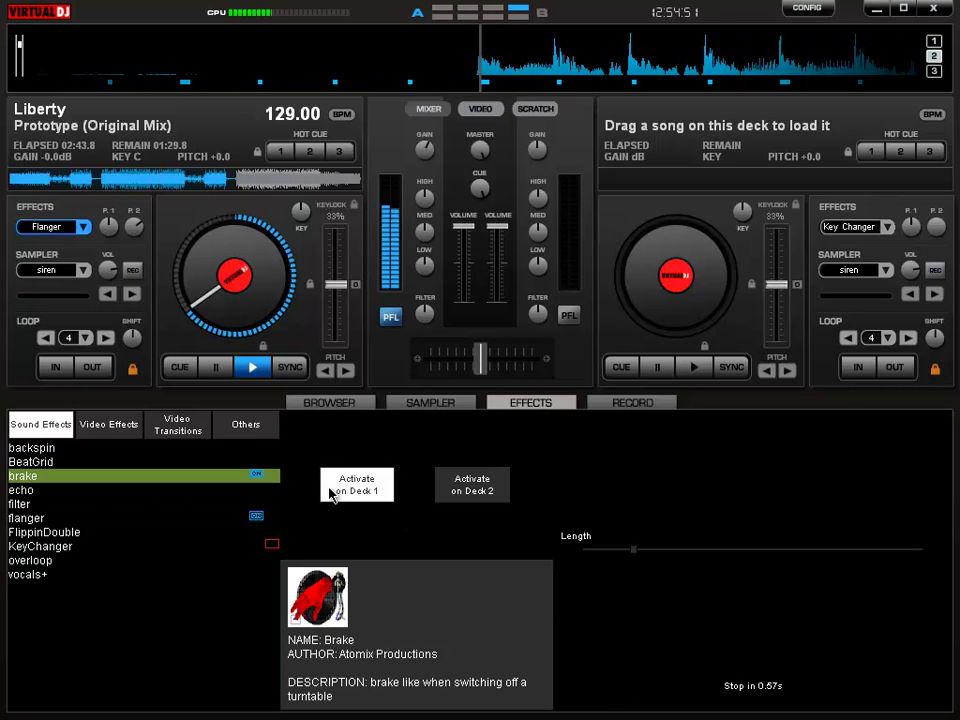
click(36, 463)
click(364, 493)
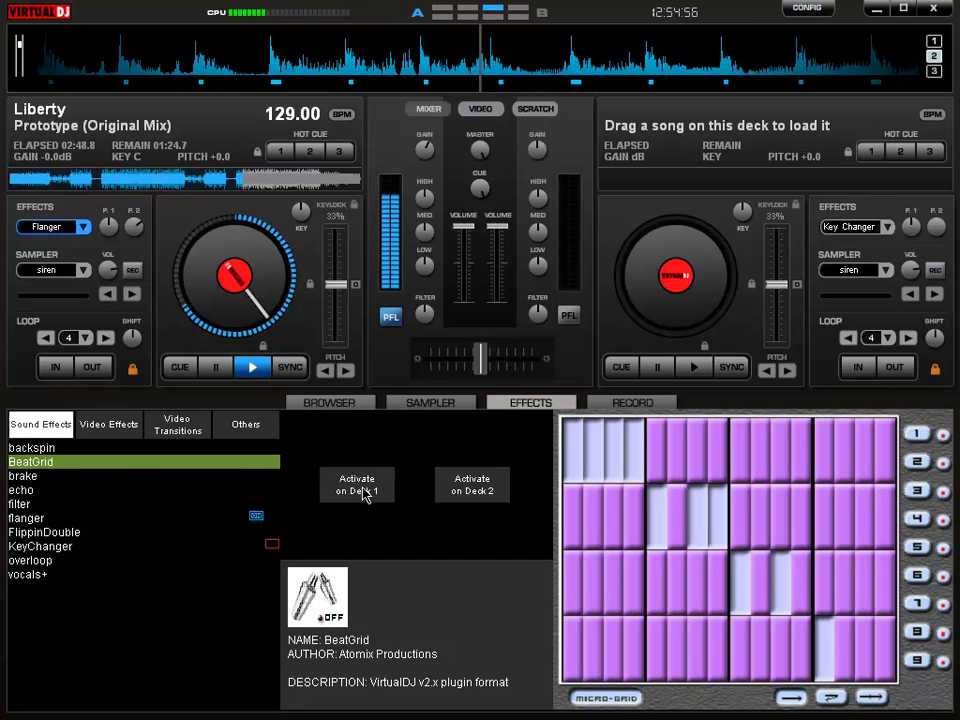
click(364, 493)
click(364, 493)
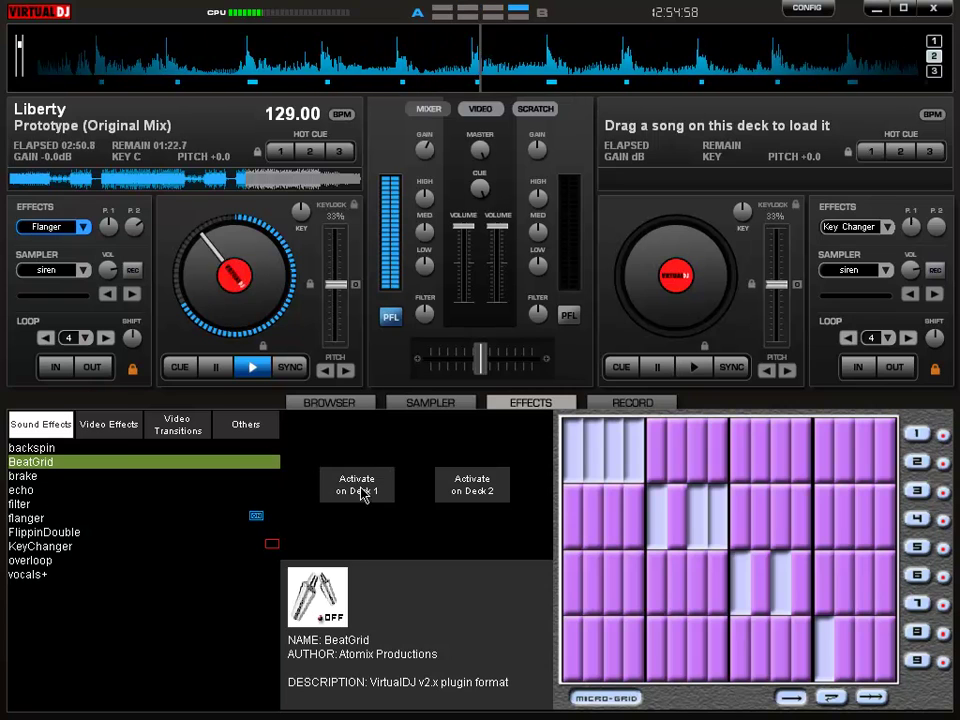
Switch off the flanger on deck 1 and turn on the filter effect in its place.
click(265, 518)
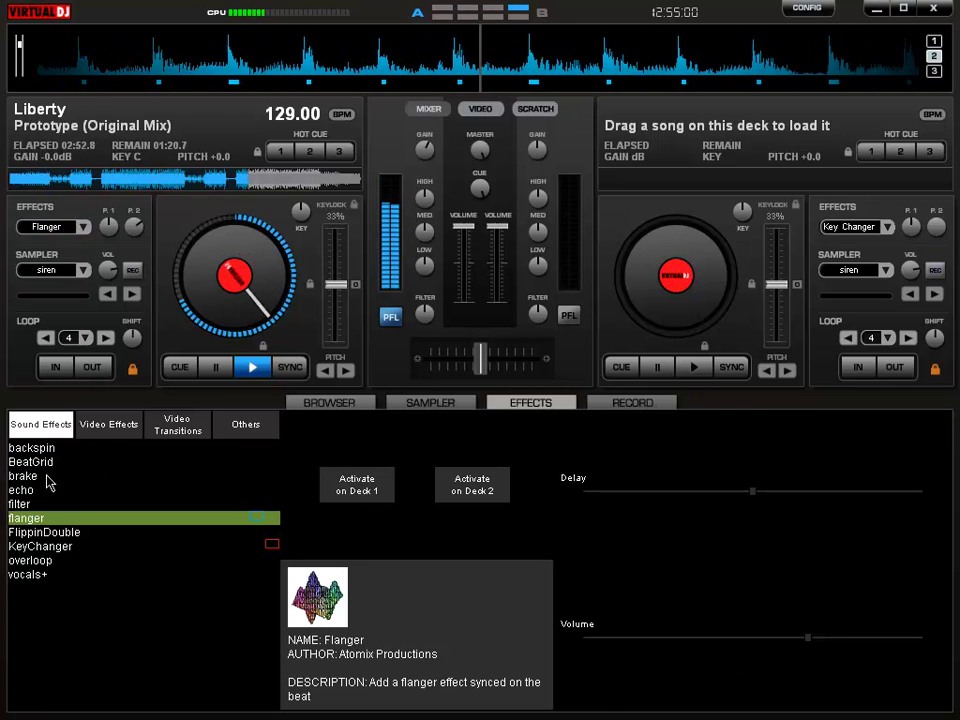
click(26, 505)
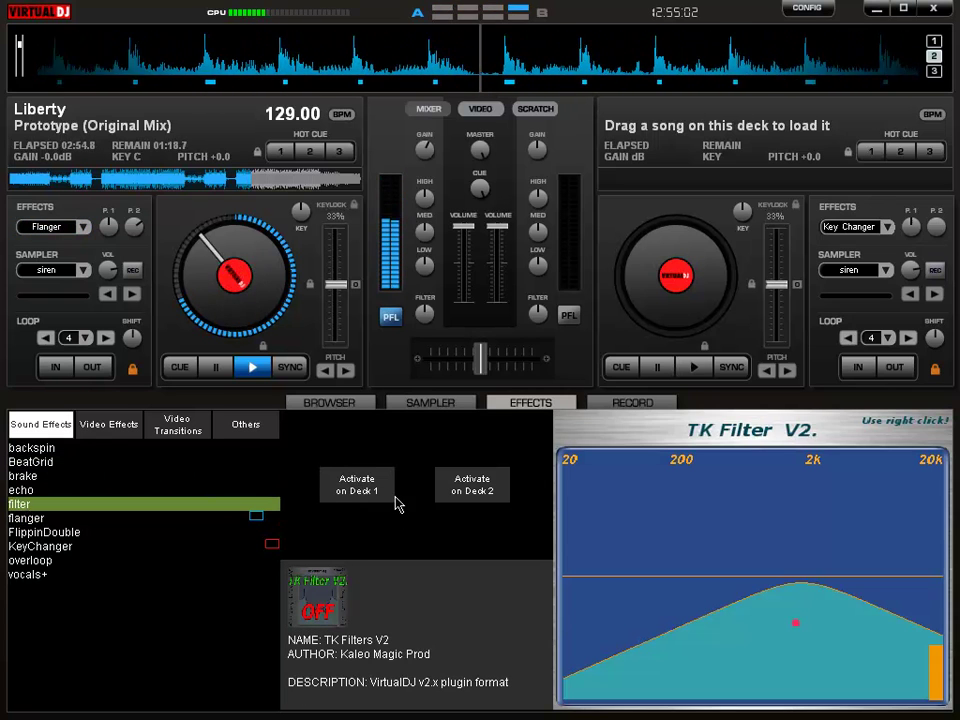
click(340, 482)
Switch BeatGrid on and off over the running filter on deck 1, and switch the filter off.
click(35, 462)
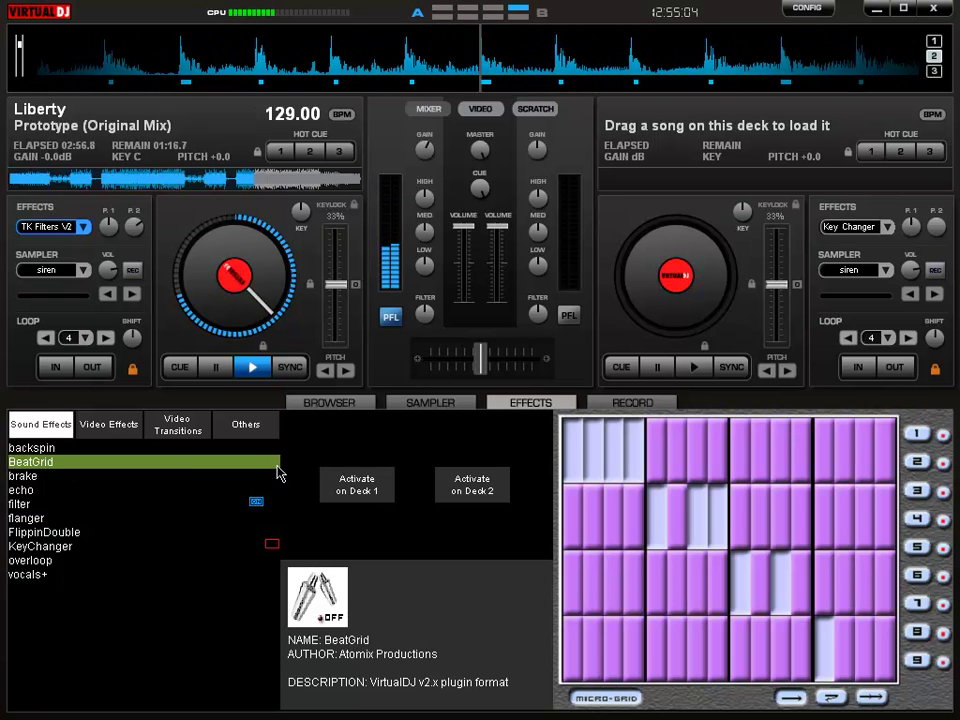
click(357, 490)
click(350, 490)
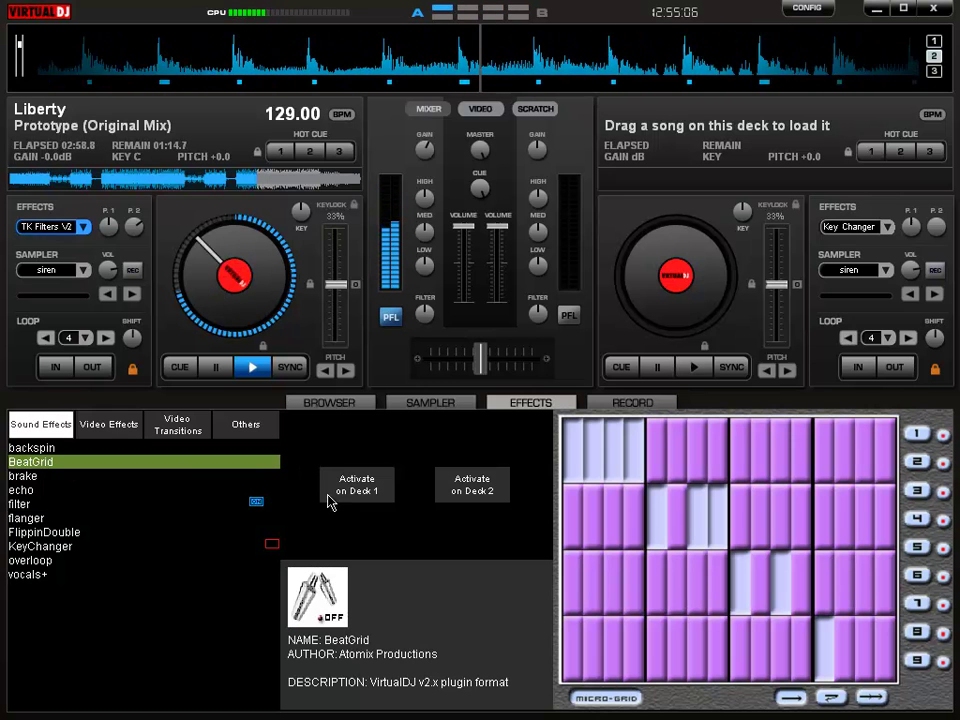
click(30, 504)
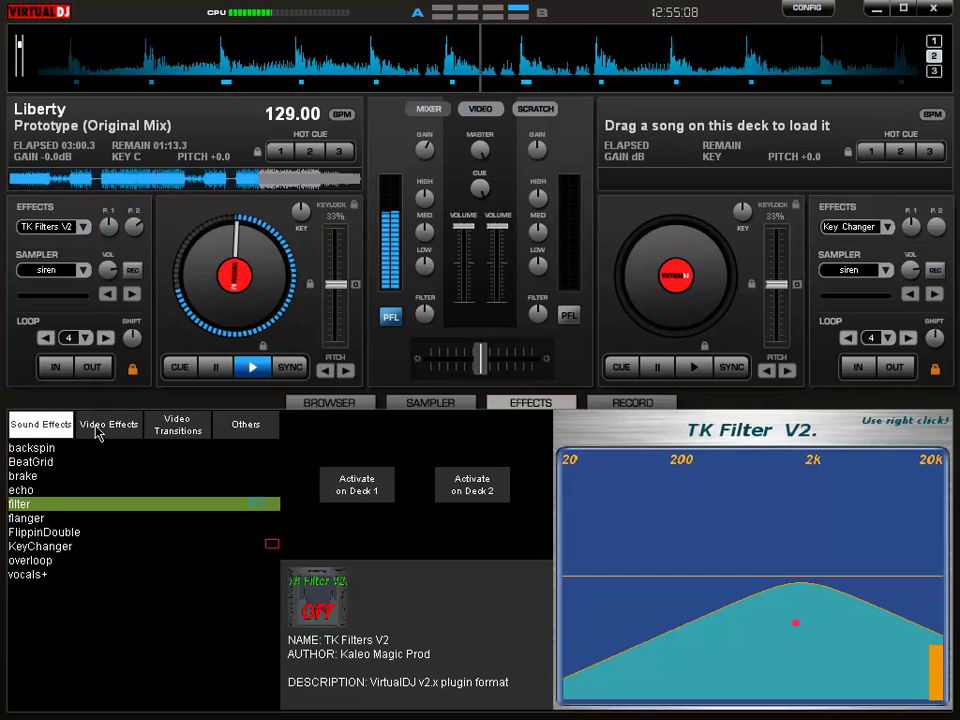
Trigger the backspin effect on deck 1 between rounds of BeatGrid switched on and off.
click(35, 462)
click(331, 482)
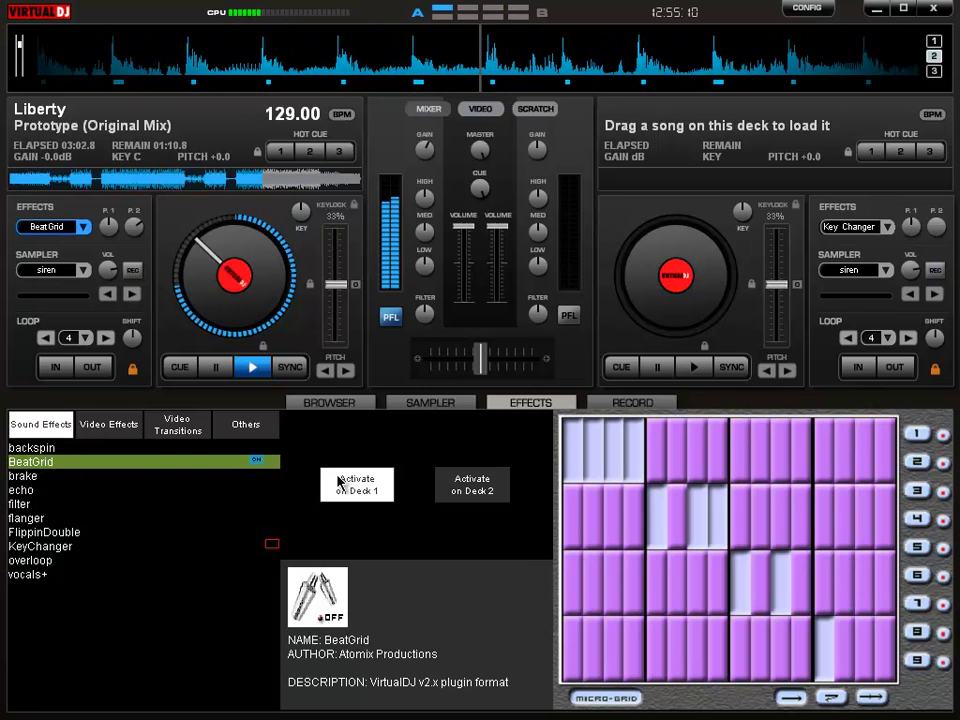
click(92, 450)
click(362, 498)
click(150, 463)
click(364, 485)
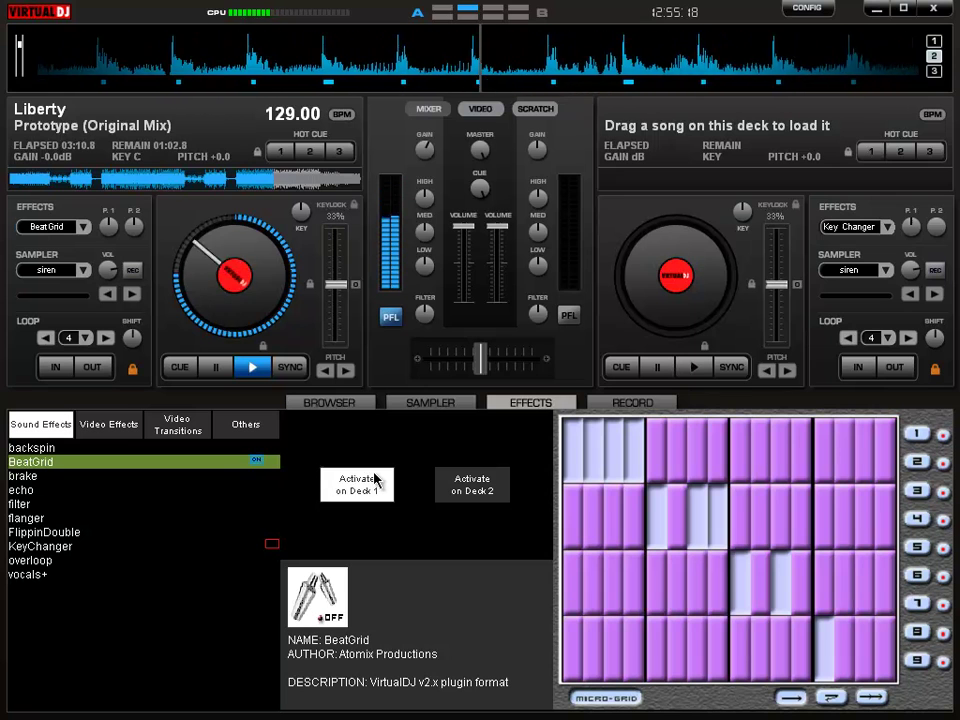
click(376, 480)
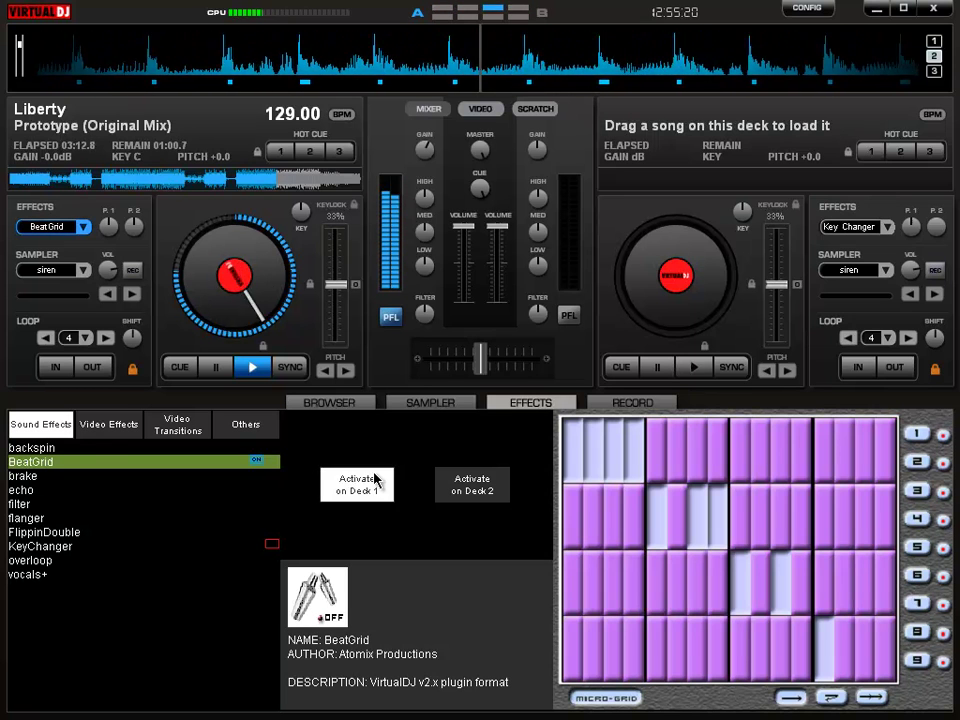
Toggle BeatGrid on and off repeatedly over a running filter effect on deck 1, ending with the filter switched off.
click(29, 505)
click(335, 500)
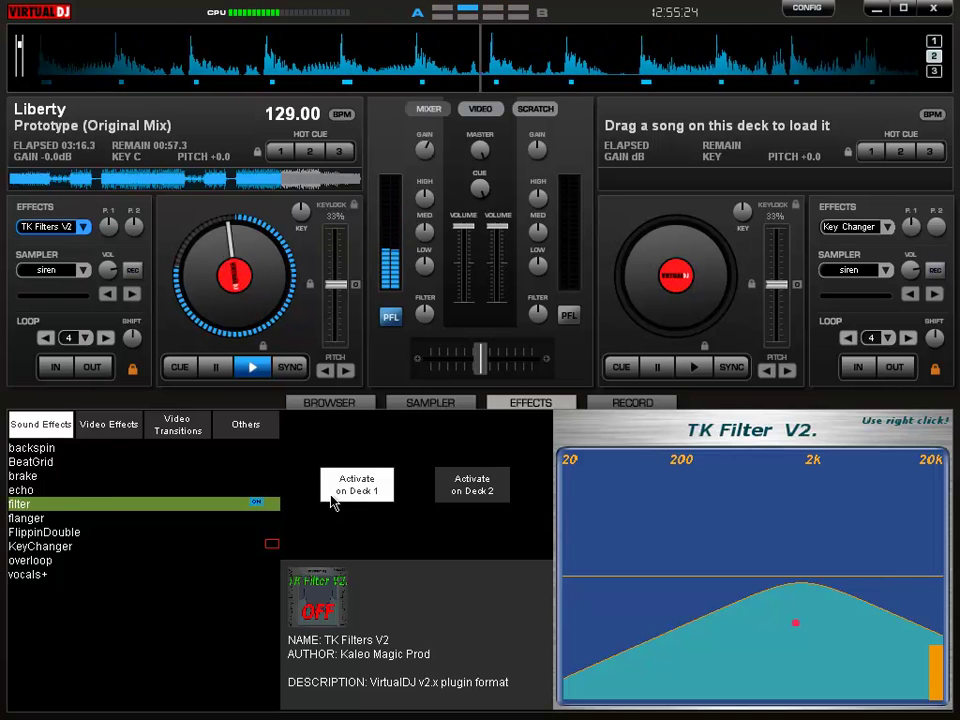
click(30, 462)
click(362, 488)
click(366, 498)
click(366, 498)
click(366, 498)
click(366, 498)
click(366, 498)
click(366, 498)
click(366, 498)
click(352, 479)
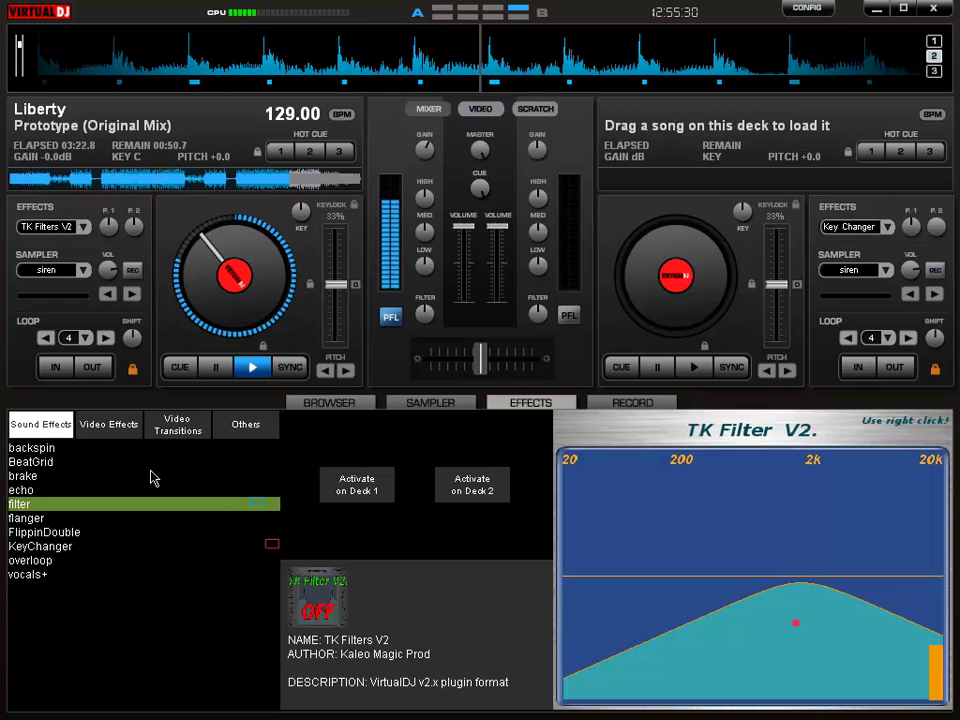
Trigger the brake effect on deck 1 between two rounds of BeatGrid switched on and off.
click(34, 463)
click(390, 482)
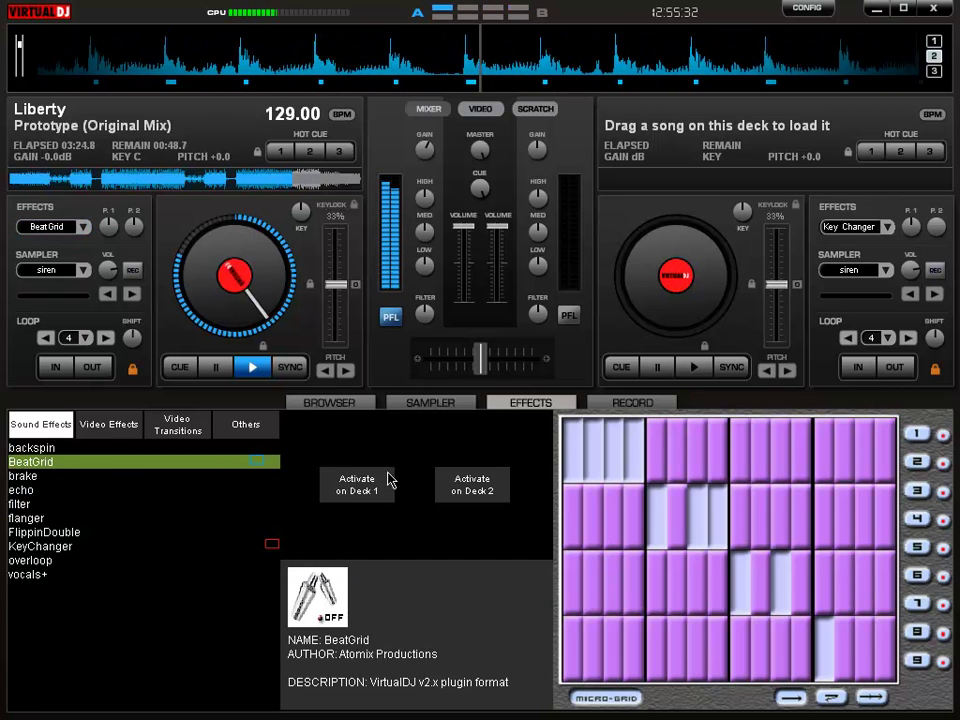
click(33, 477)
click(351, 490)
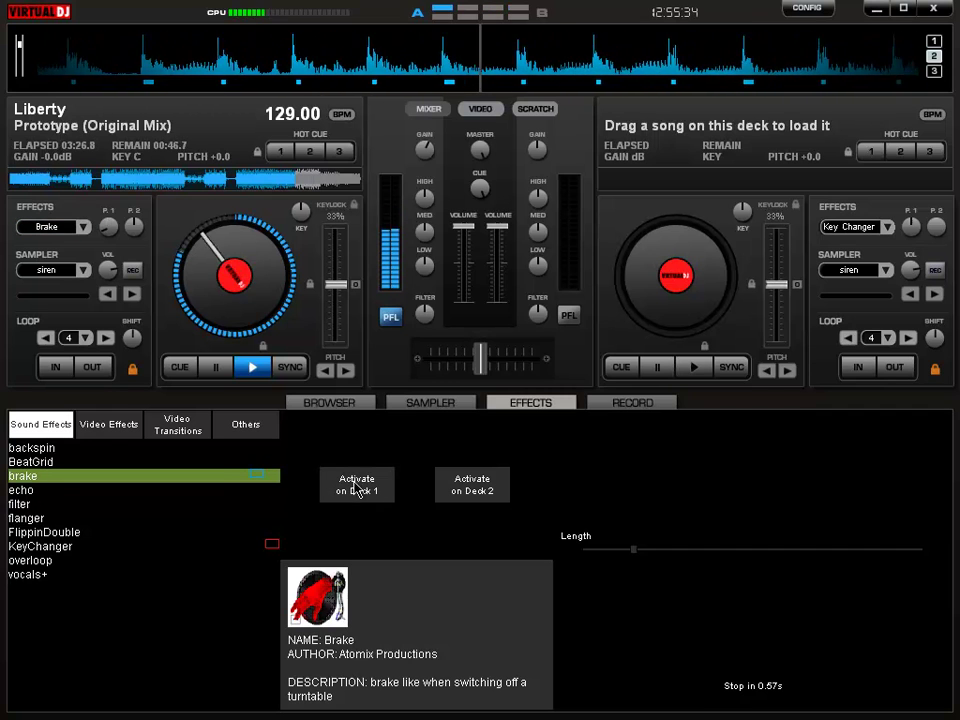
click(32, 462)
click(367, 490)
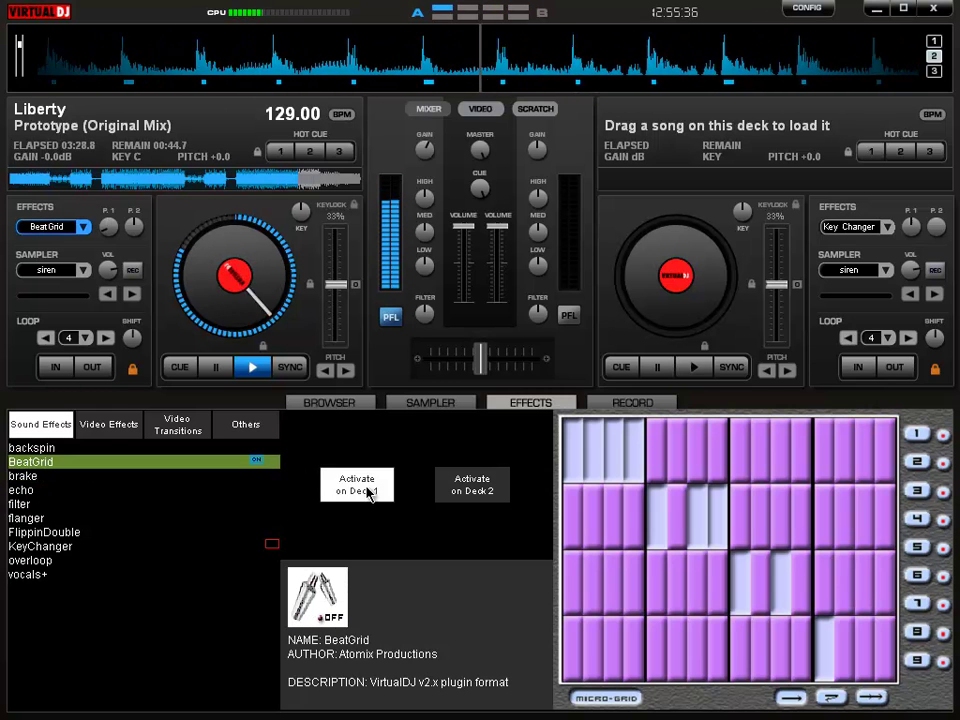
click(368, 490)
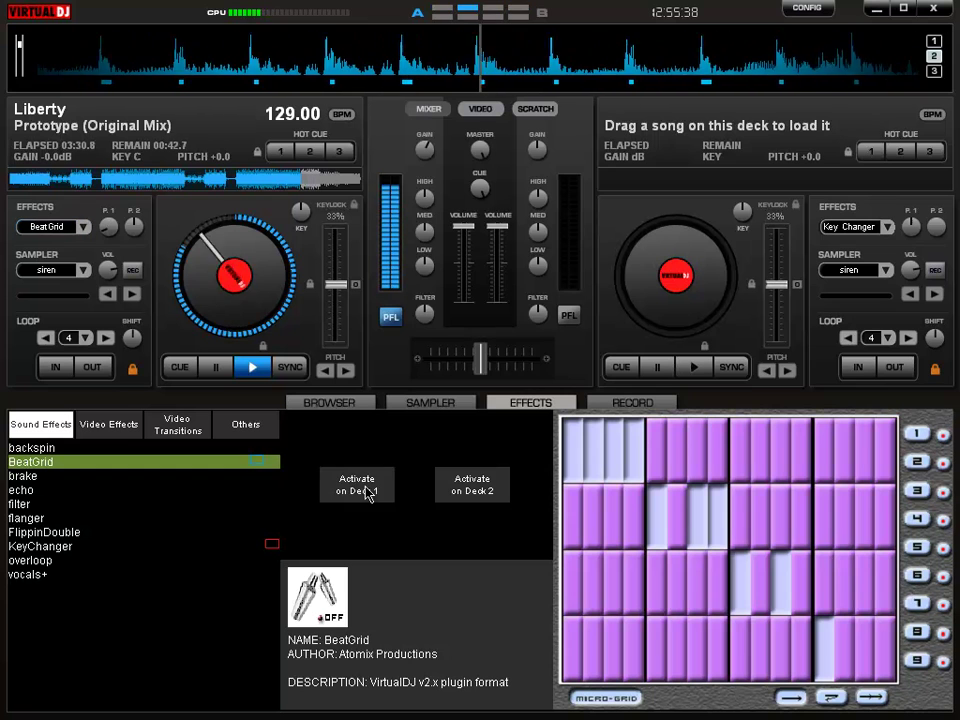
Run the filter effect on deck 1 with two short bursts of BeatGrid over it, and switch the filter off.
click(22, 505)
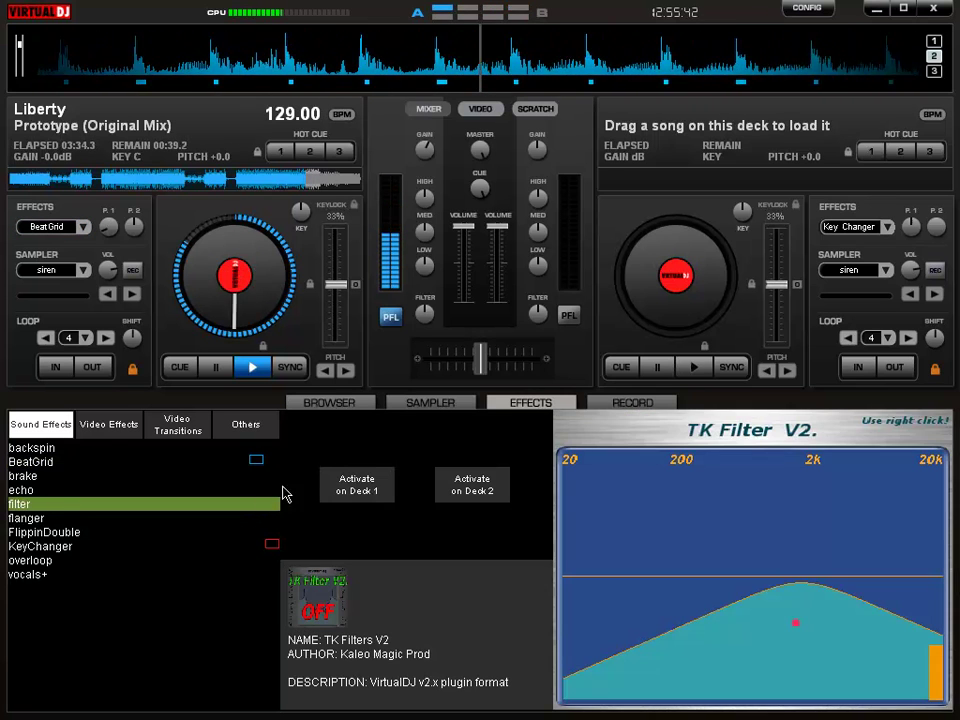
click(350, 492)
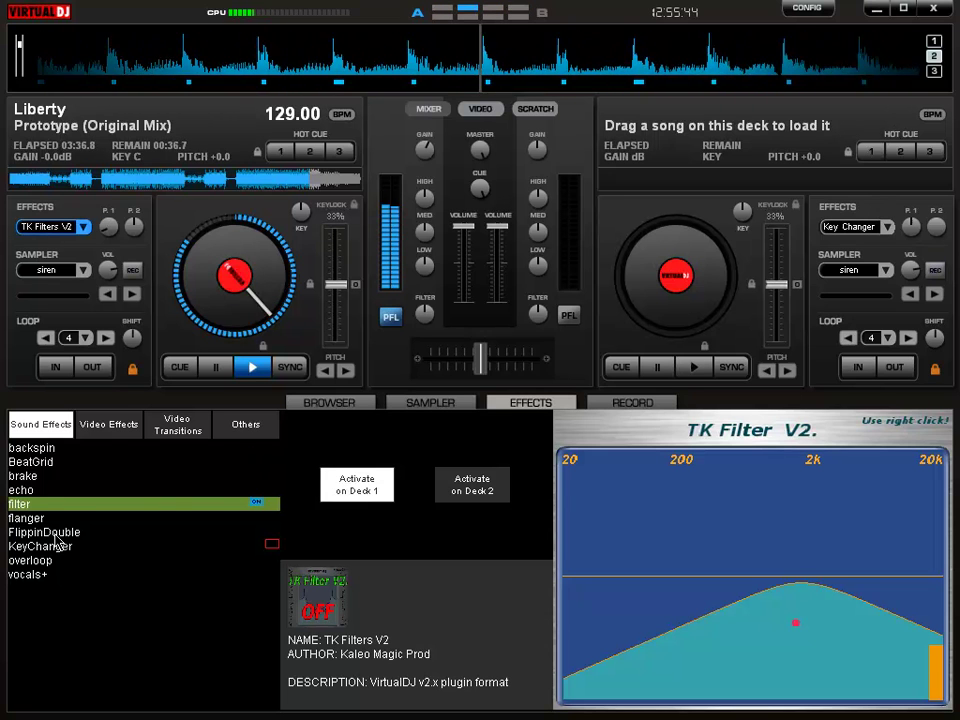
click(45, 462)
click(365, 480)
click(366, 481)
click(356, 494)
click(356, 494)
click(272, 505)
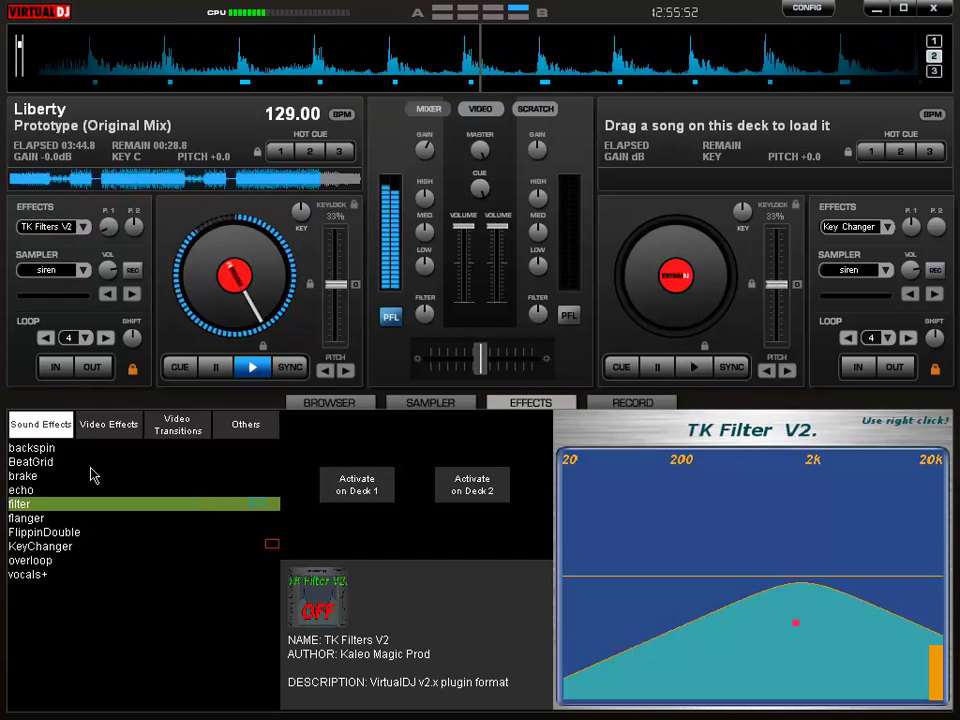
Apply FlippinDouble to deck 1 between two rounds of BeatGrid as the track runs out.
click(47, 460)
click(375, 488)
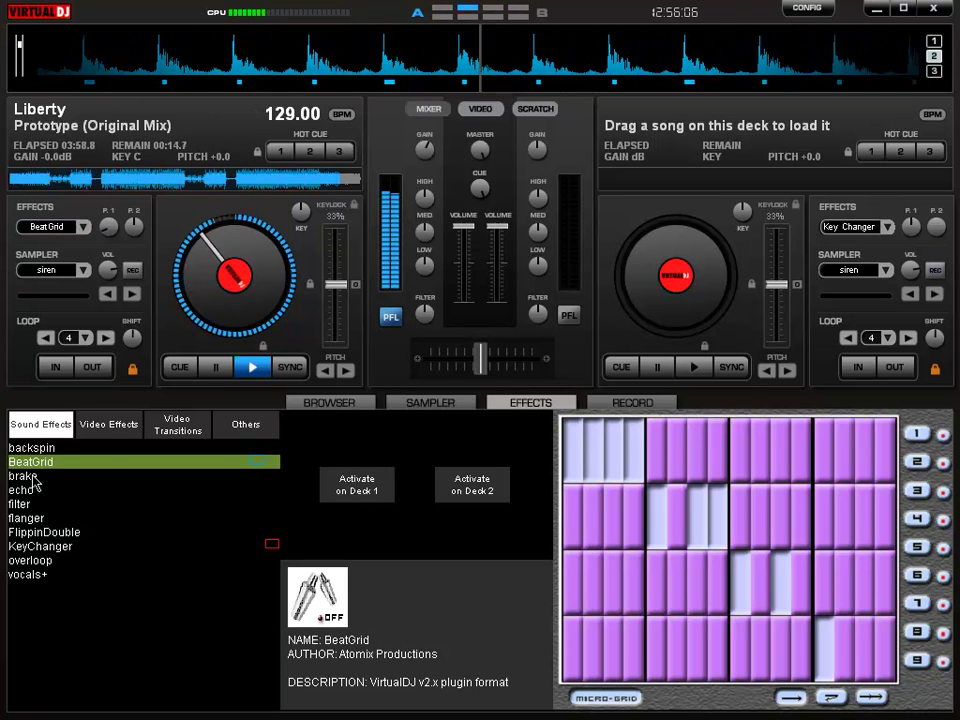
click(25, 533)
click(376, 486)
click(369, 487)
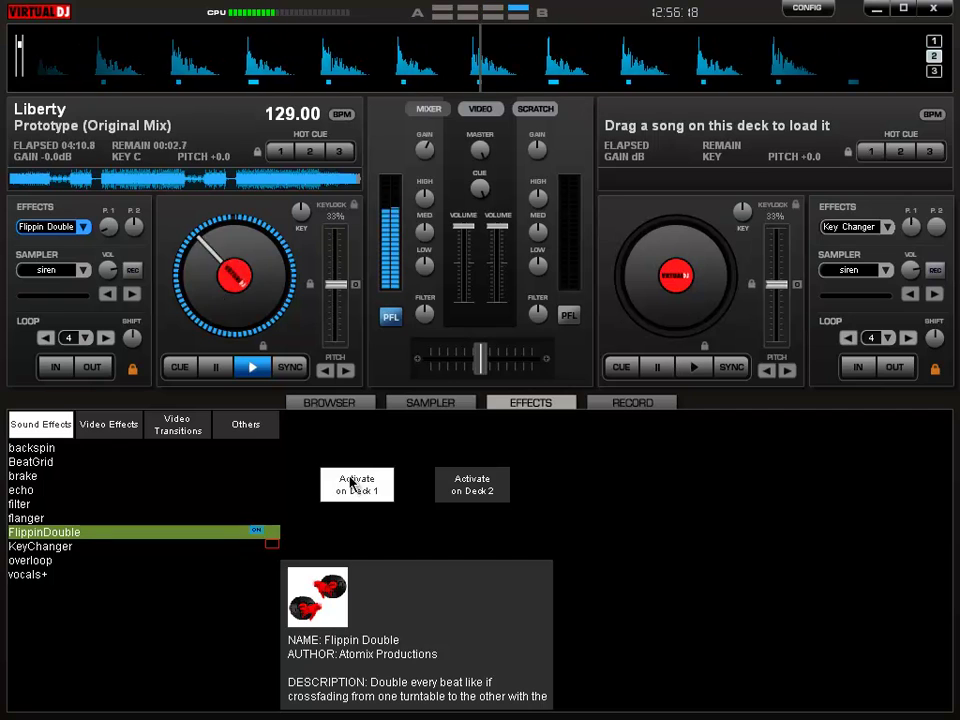
click(352, 484)
click(88, 463)
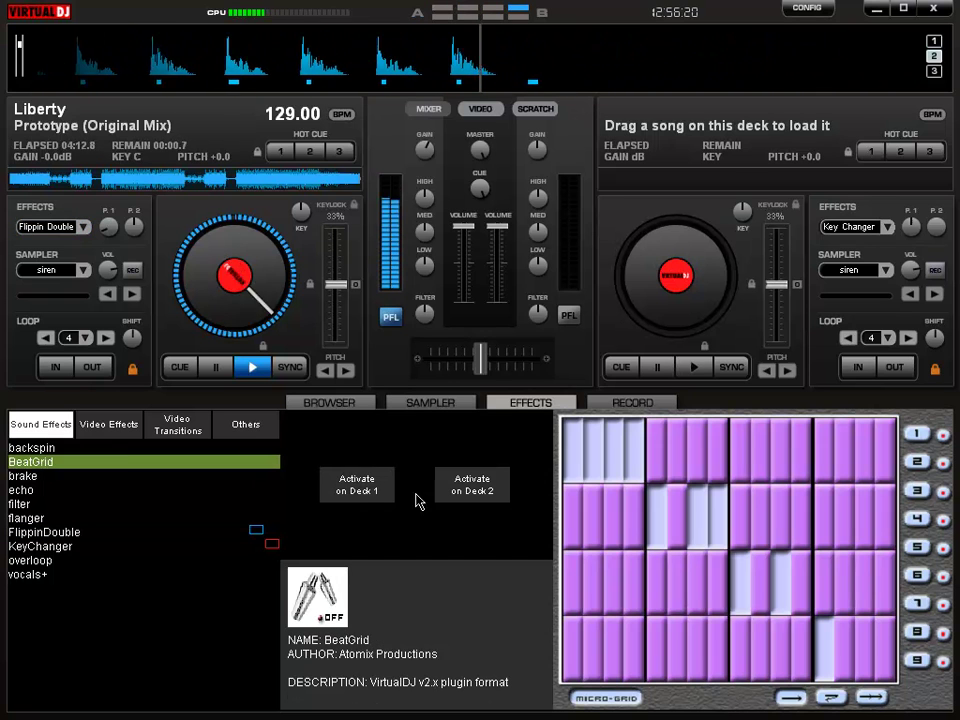
click(352, 486)
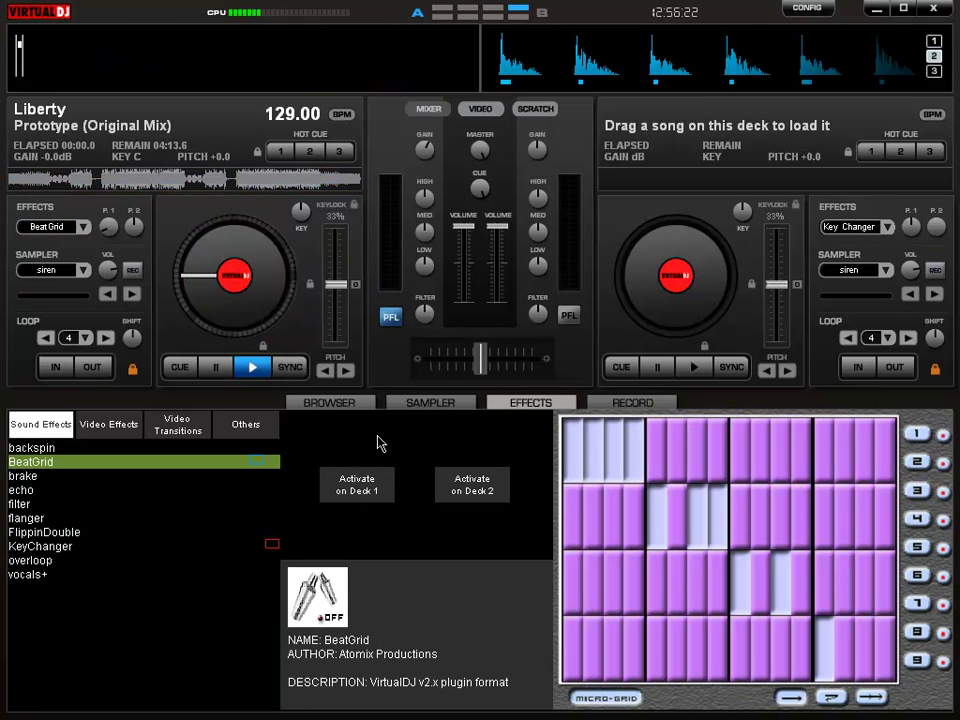